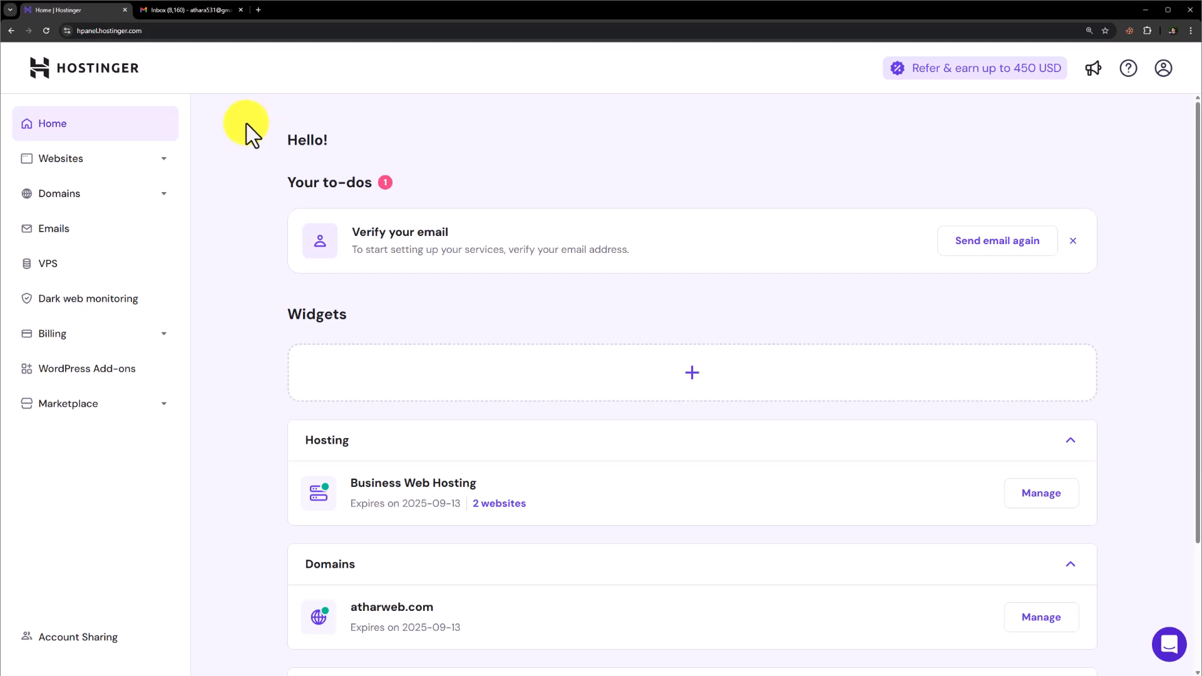
Step: Open the Connect Apps & Devices settings for the atharweb.com email plan in Hostinger
left_click(212, 9)
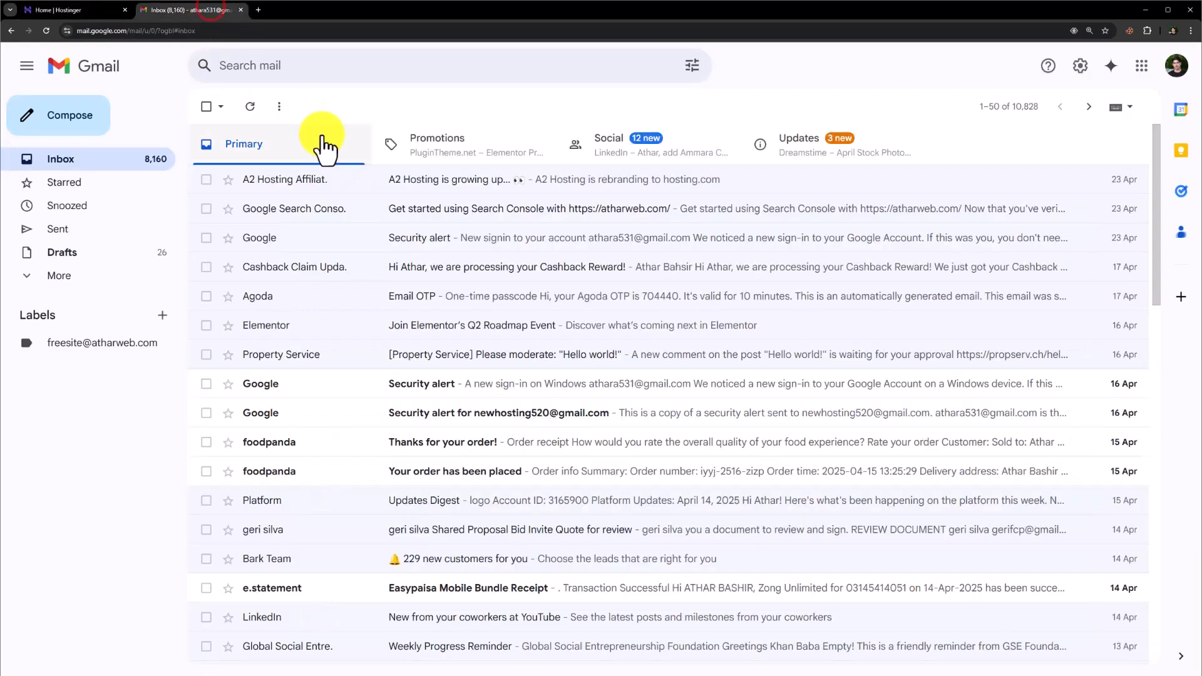
left_click(92, 9)
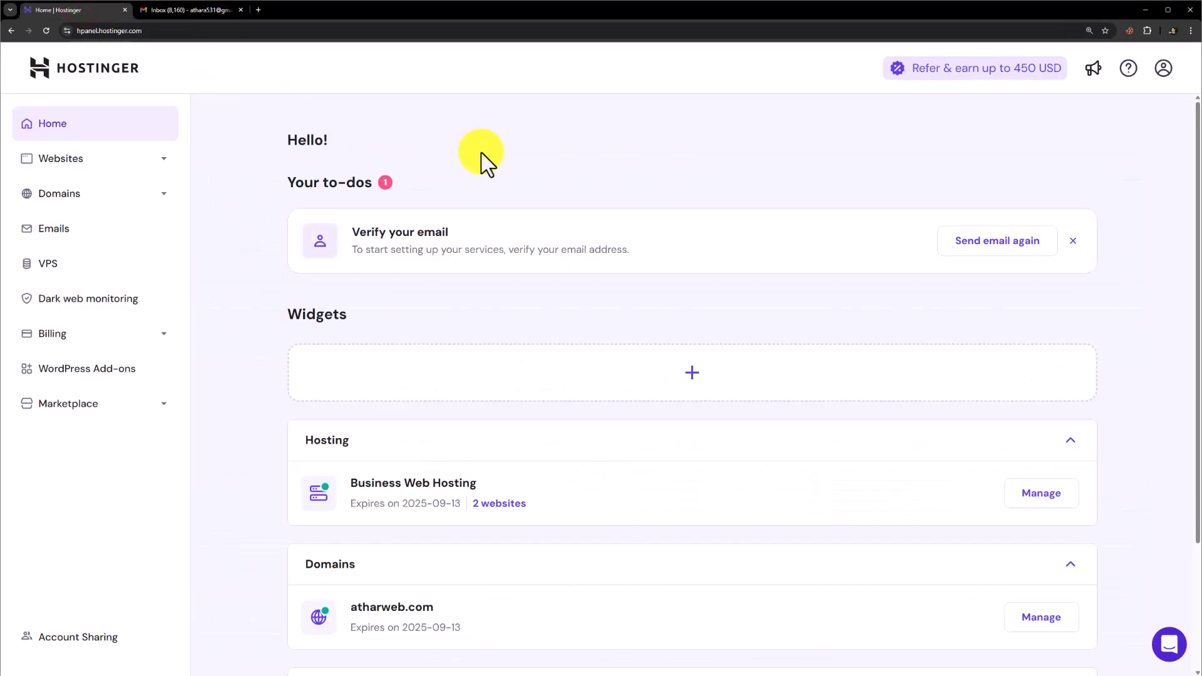
left_click(119, 231)
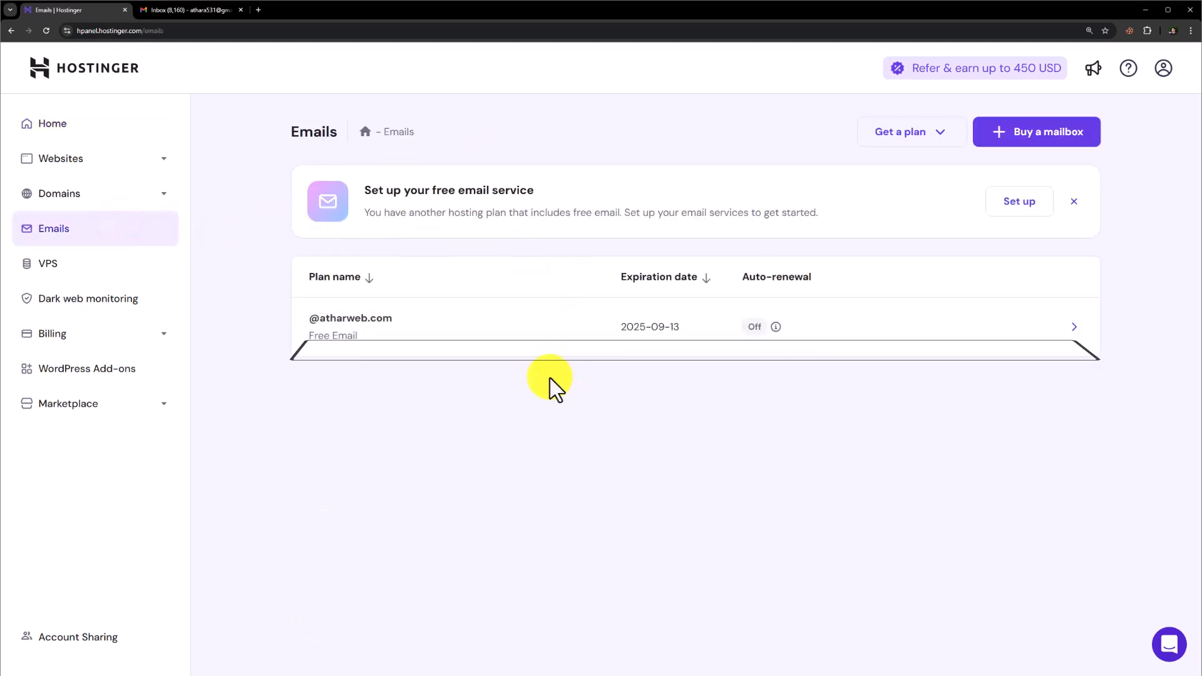
left_click(924, 333)
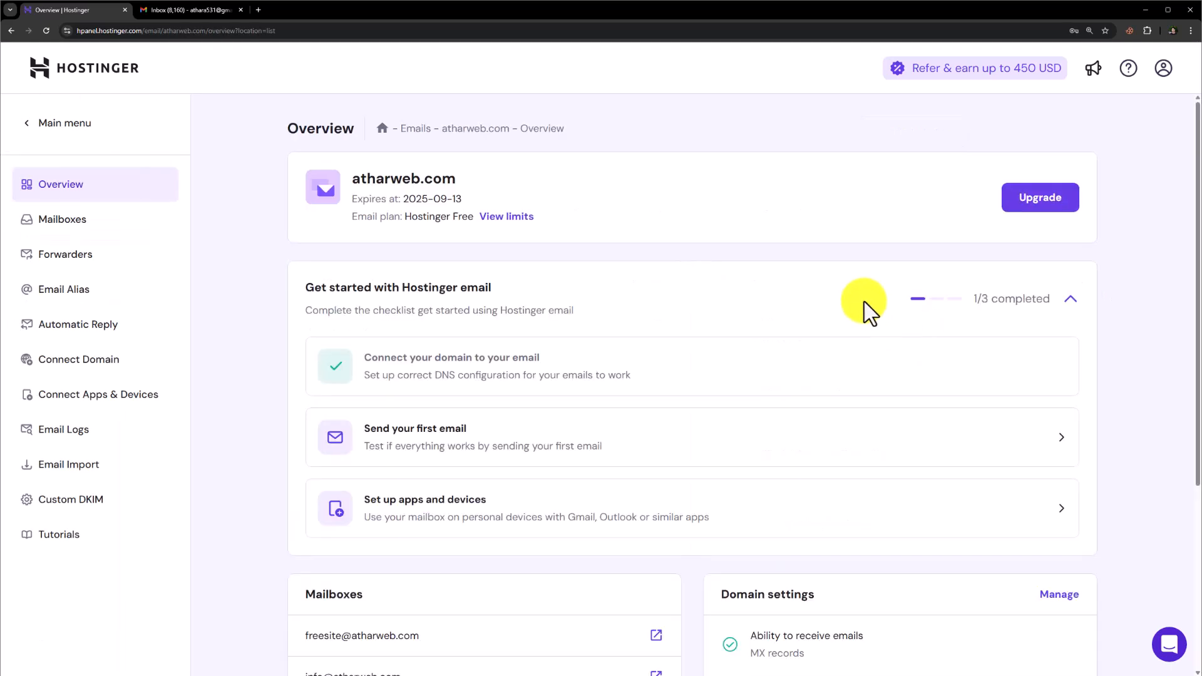
left_click(144, 408)
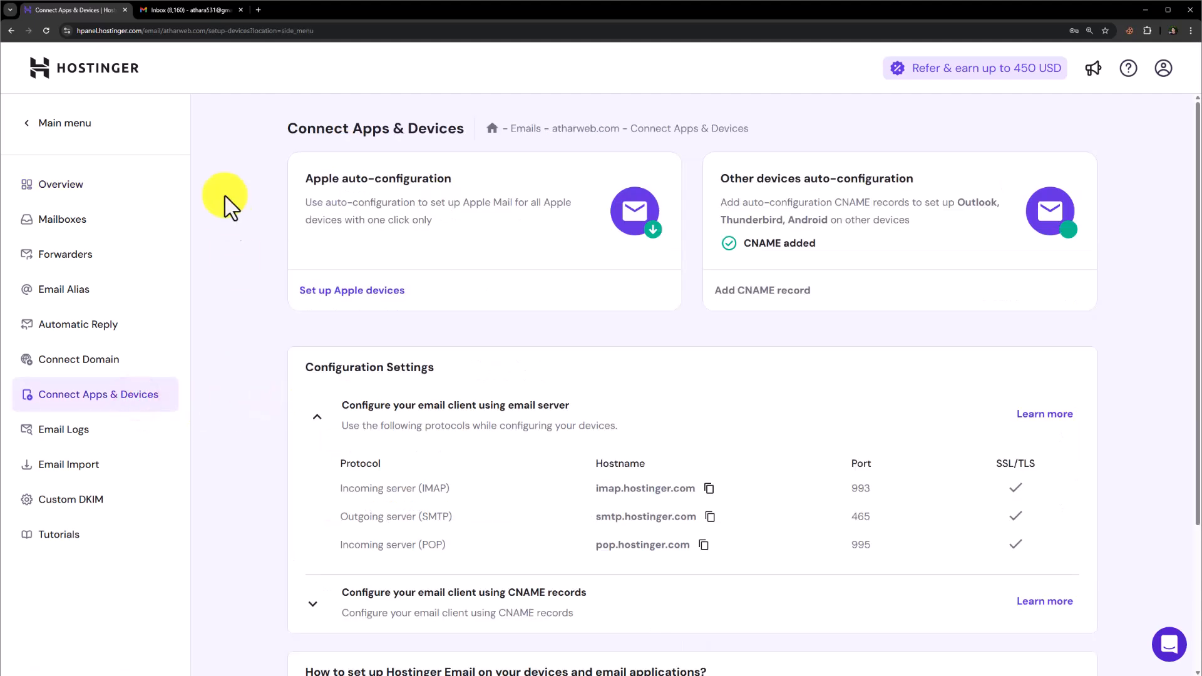
Step: Switch to Gmail and open its Accounts and Import settings
left_click(188, 10)
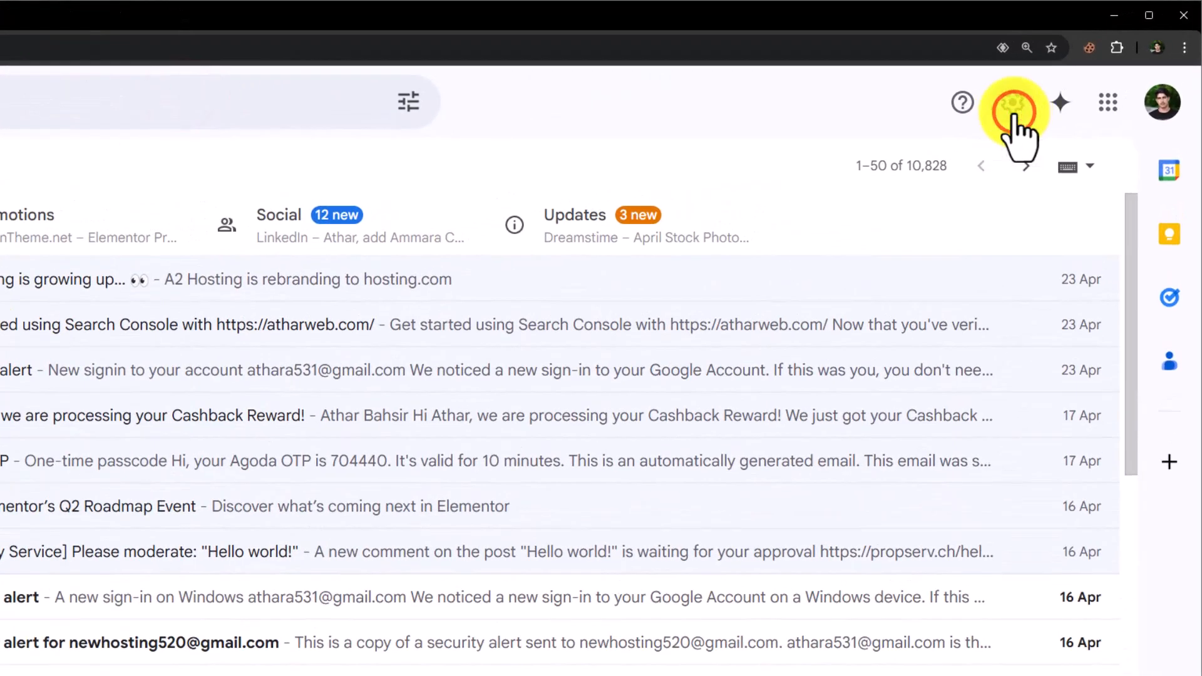
left_click(1012, 110)
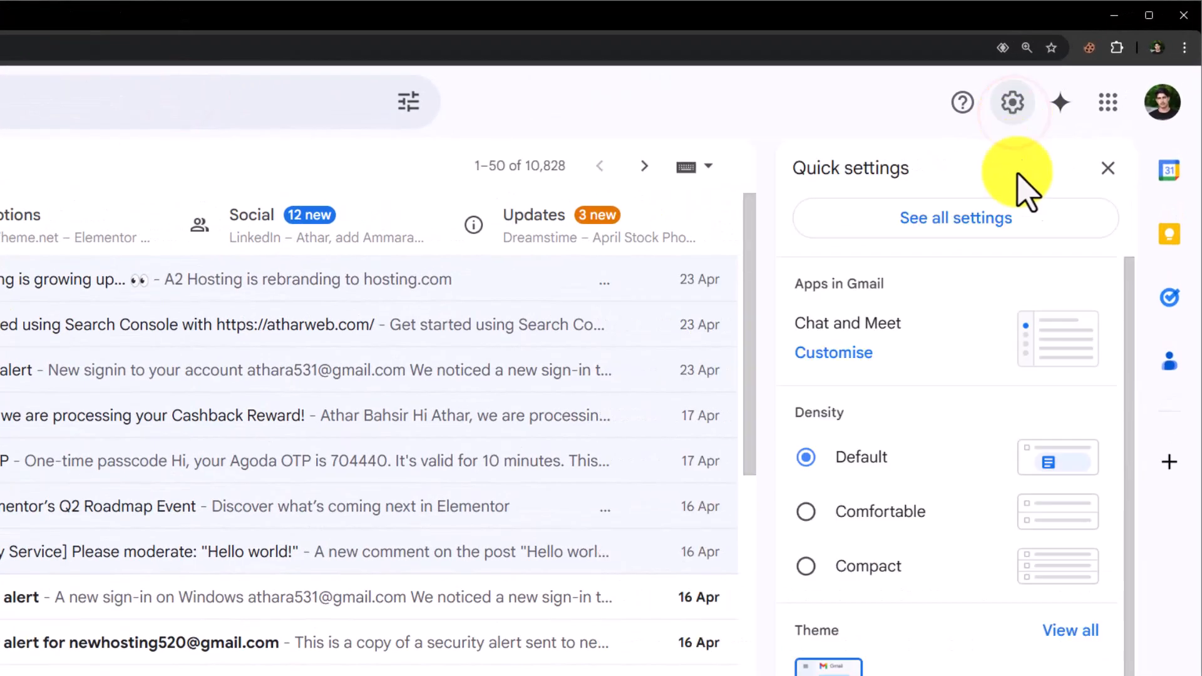
left_click(954, 228)
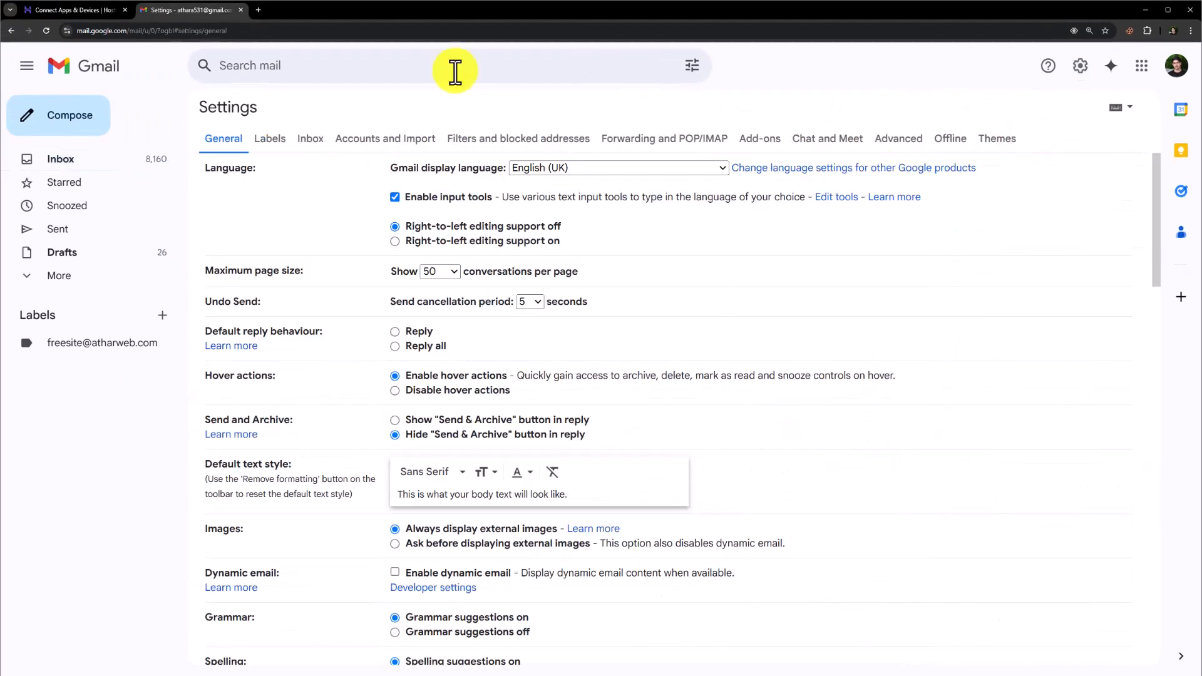
left_click(348, 143)
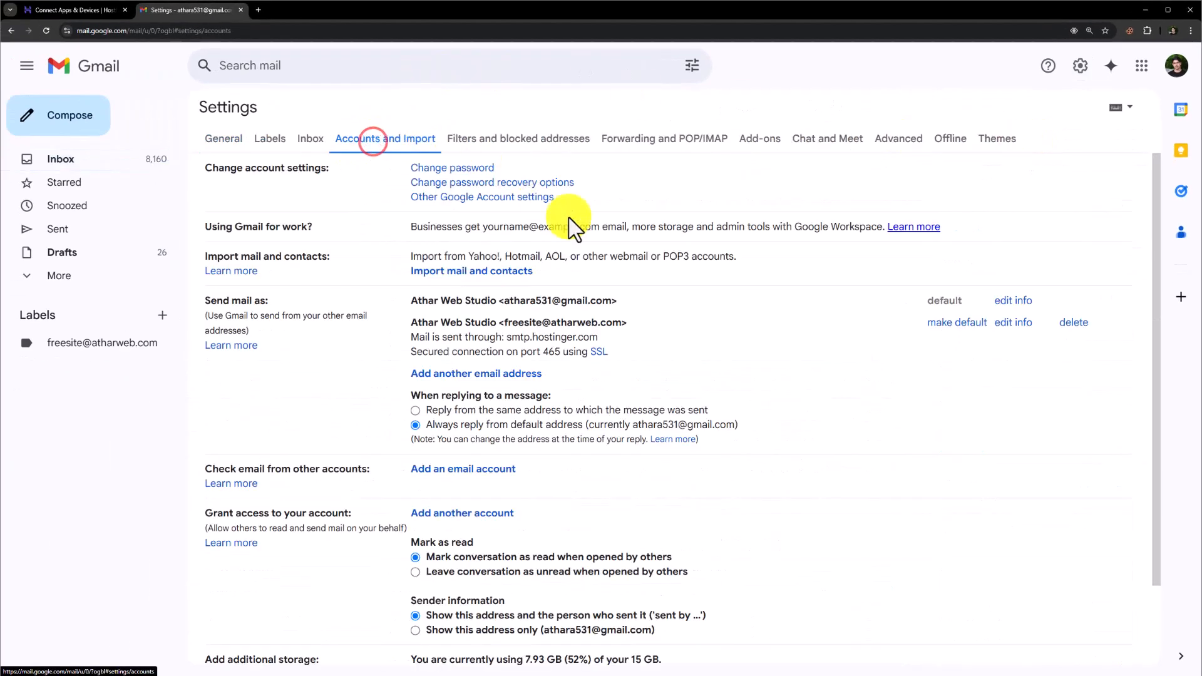
Step: Add another send-as address using the domain's info email address and the name Athar Web Info, and continue to the SMTP setup
left_click(477, 376)
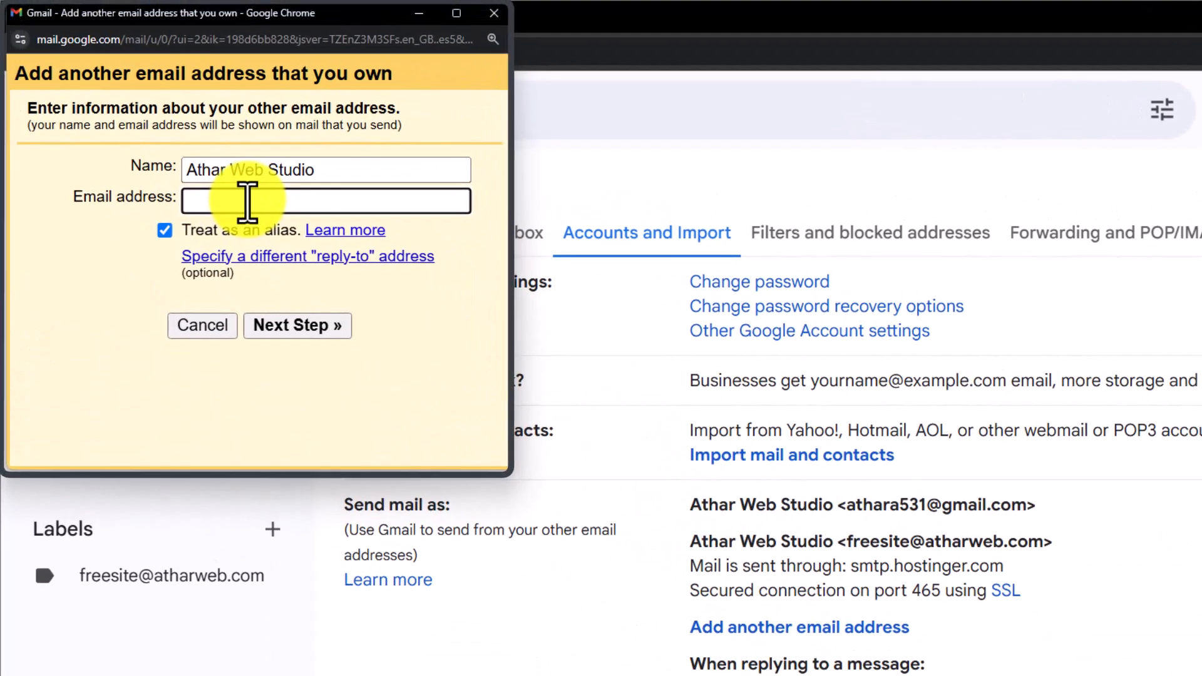
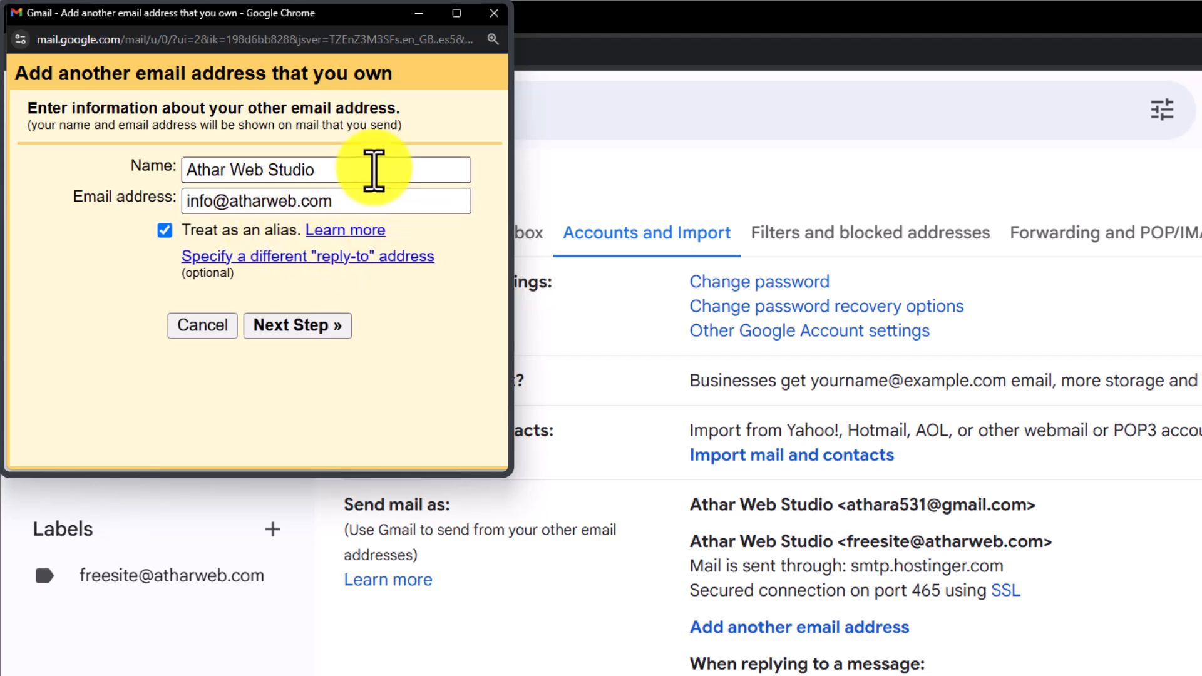
triple_click(369, 167)
type("Athar Web Info")
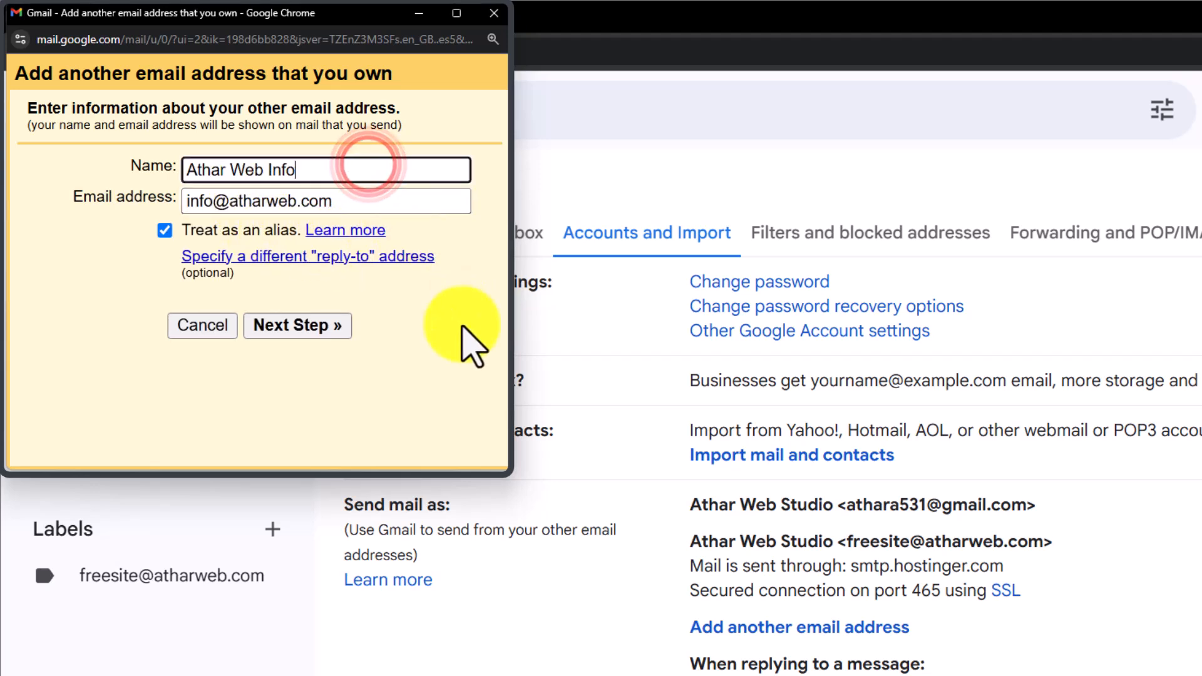
left_click(326, 324)
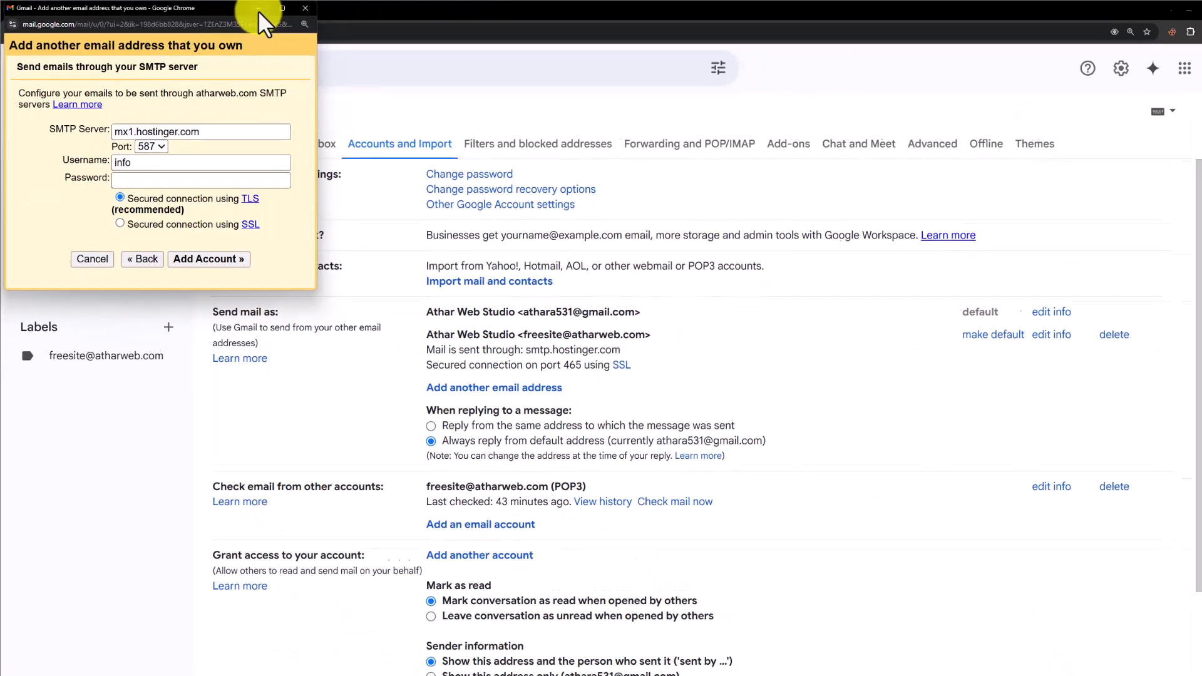
Step: Switch back to Hostinger and copy the outgoing SMTP server's hostname from the configuration settings
left_click(418, 14)
left_click(79, 13)
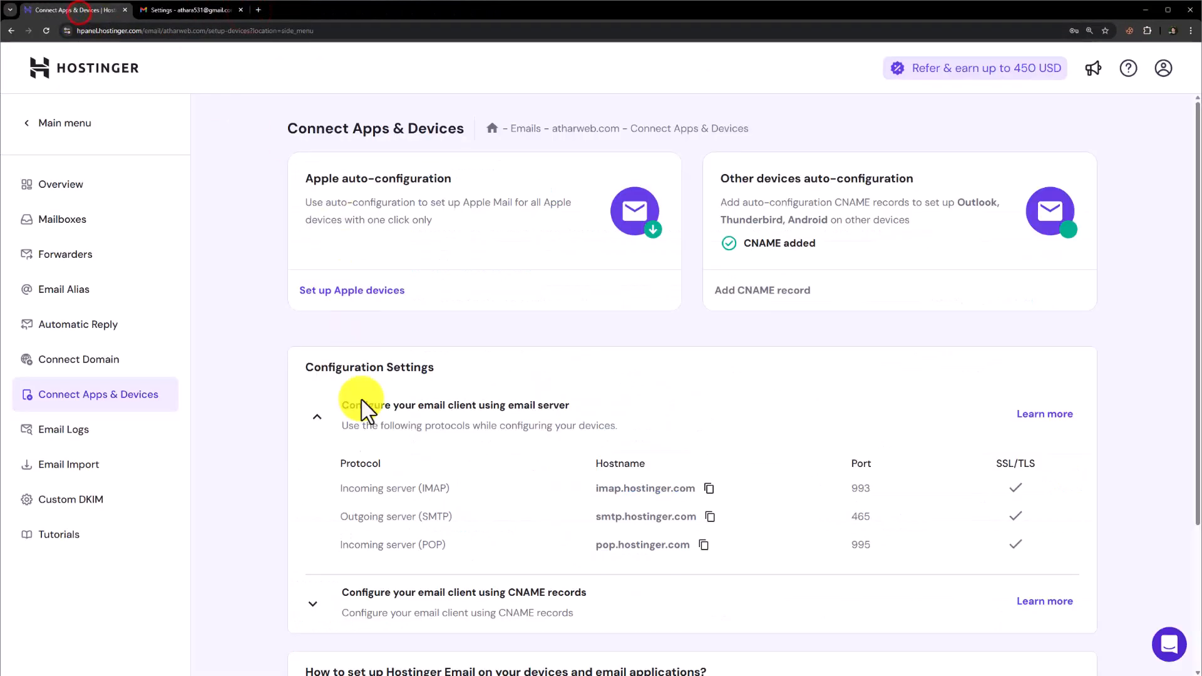
scroll(350, 395, "down", 2)
left_click_drag(344, 421, 457, 421)
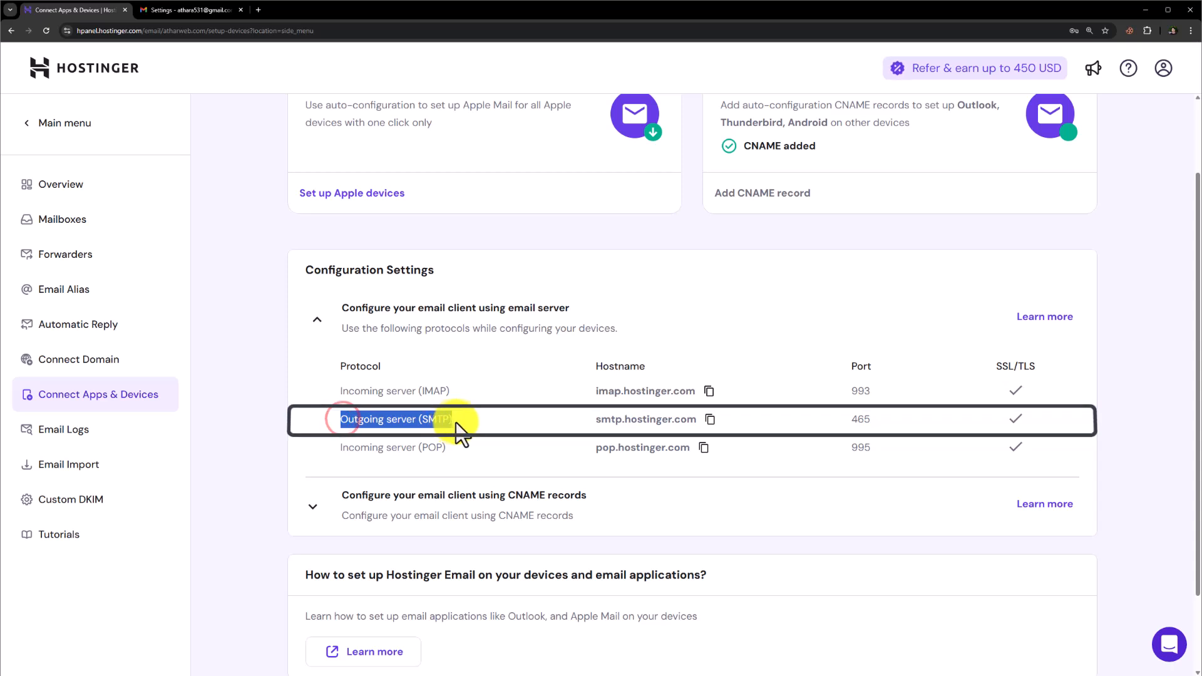
left_click(464, 421)
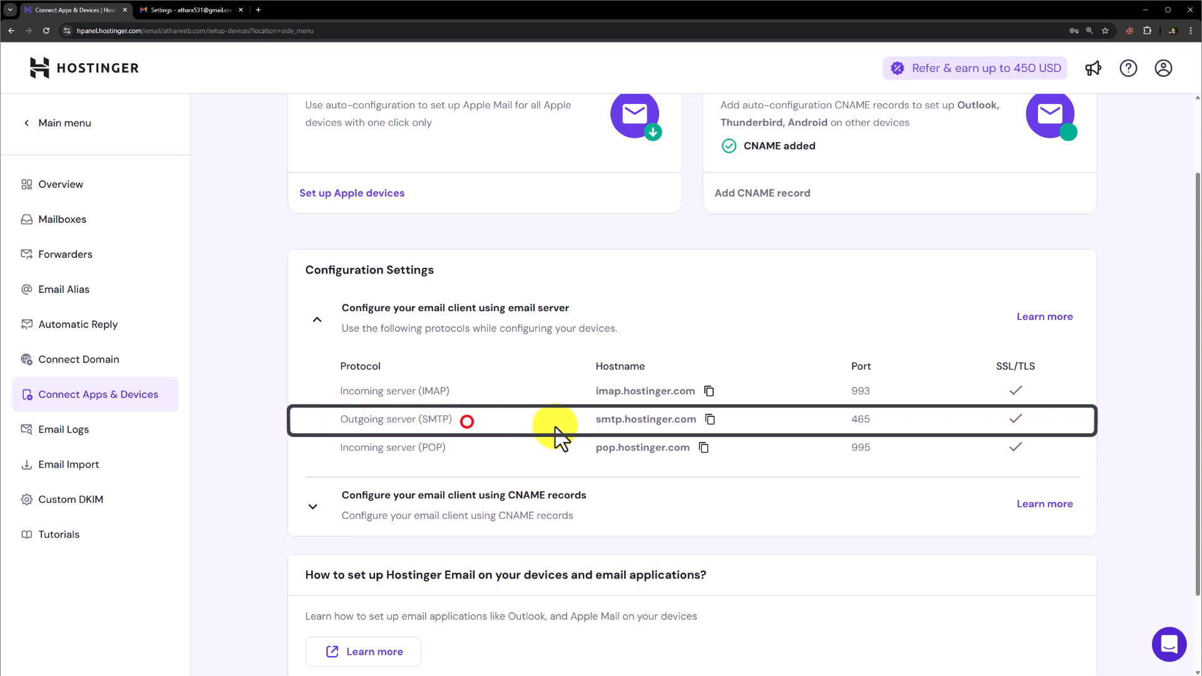
left_click(710, 420)
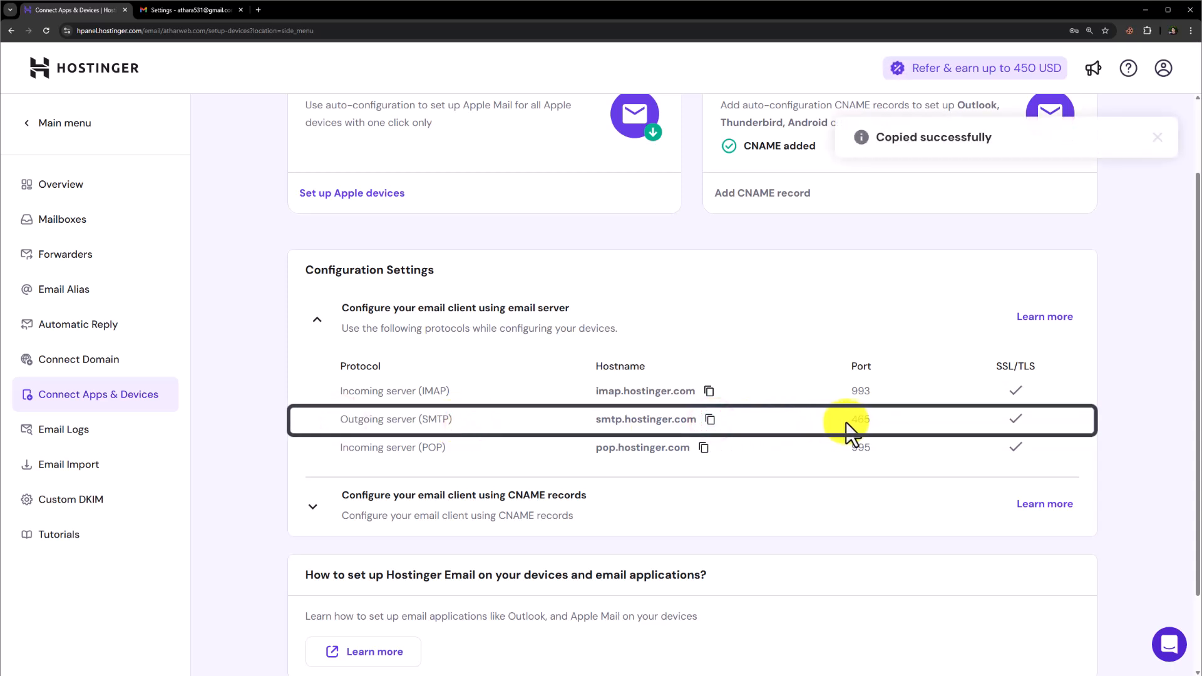
Step: In Gmail's add-address window, set the SMTP server to smtp.hostinger.com and the port to 465
mouse_move(933, 674)
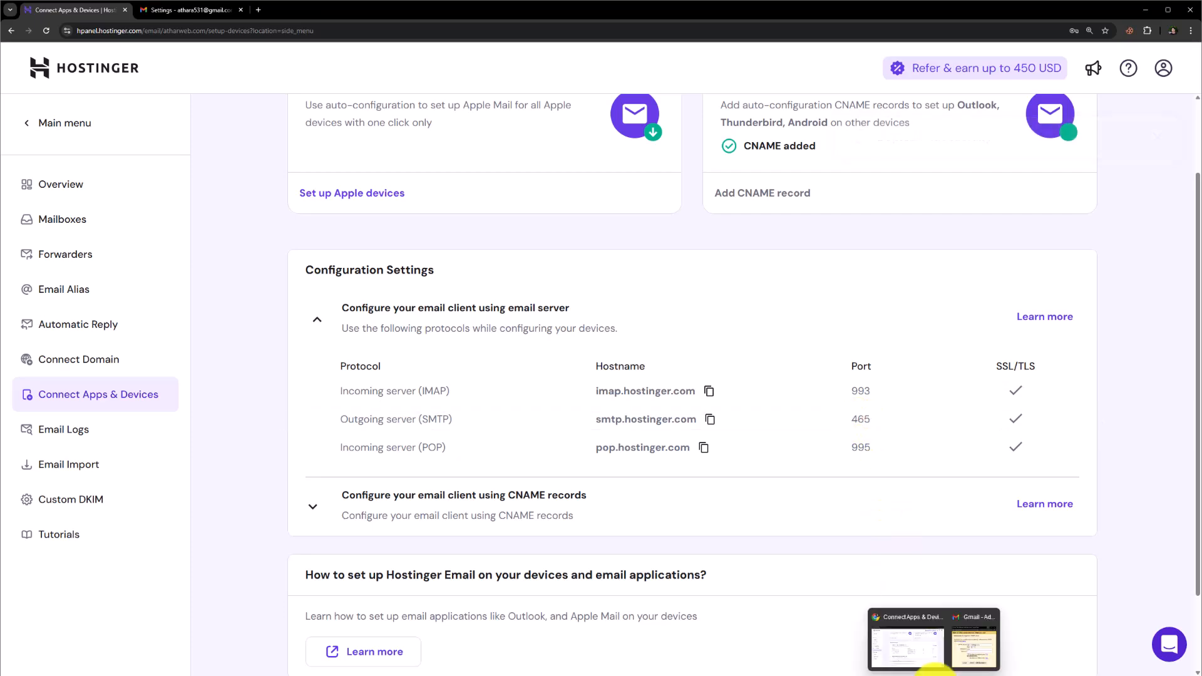
left_click(969, 663)
double_click(175, 126)
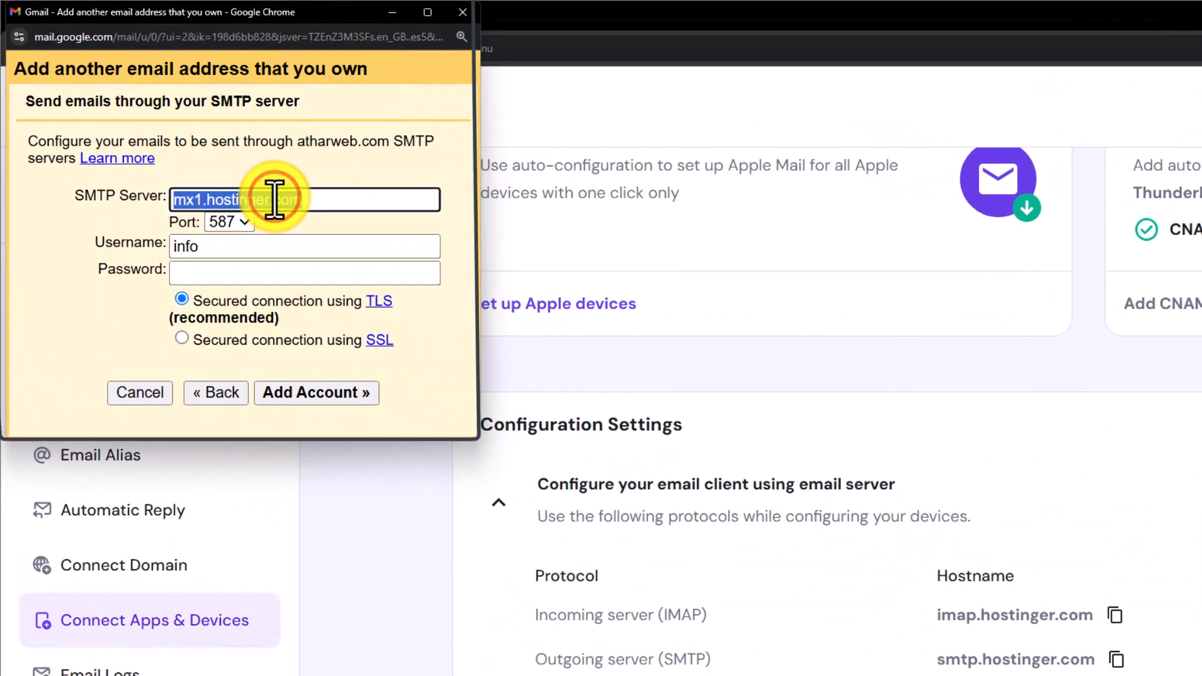
key("ctrl+v")
left_click(233, 223)
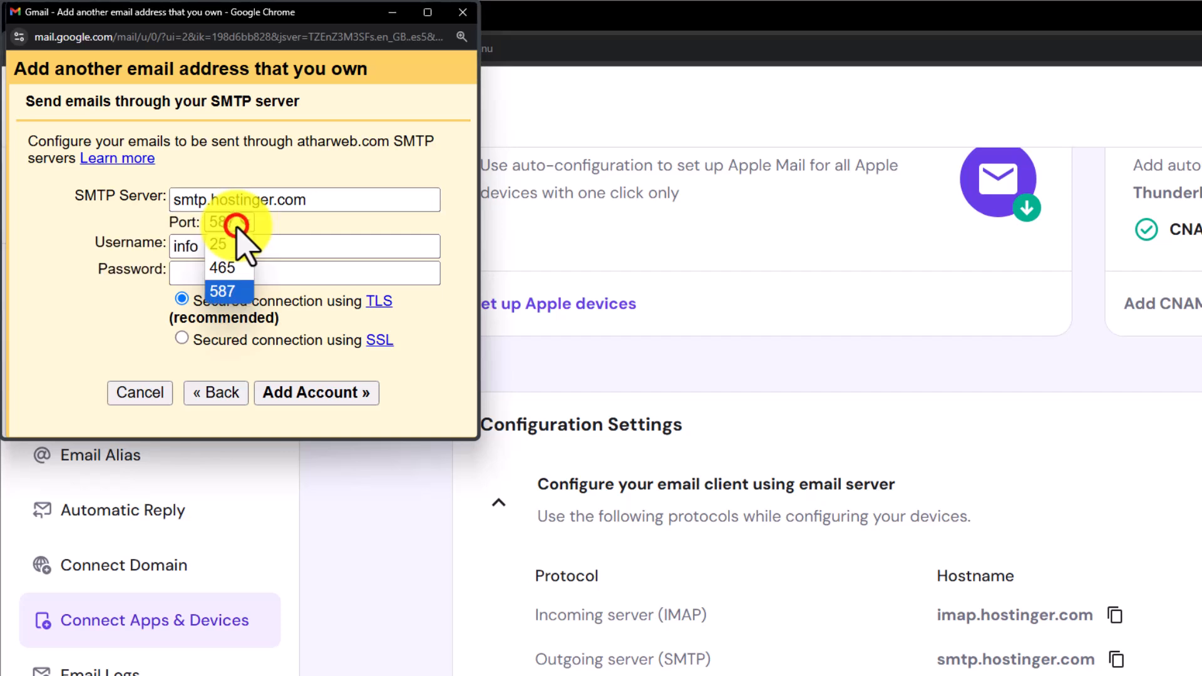
left_click(229, 269)
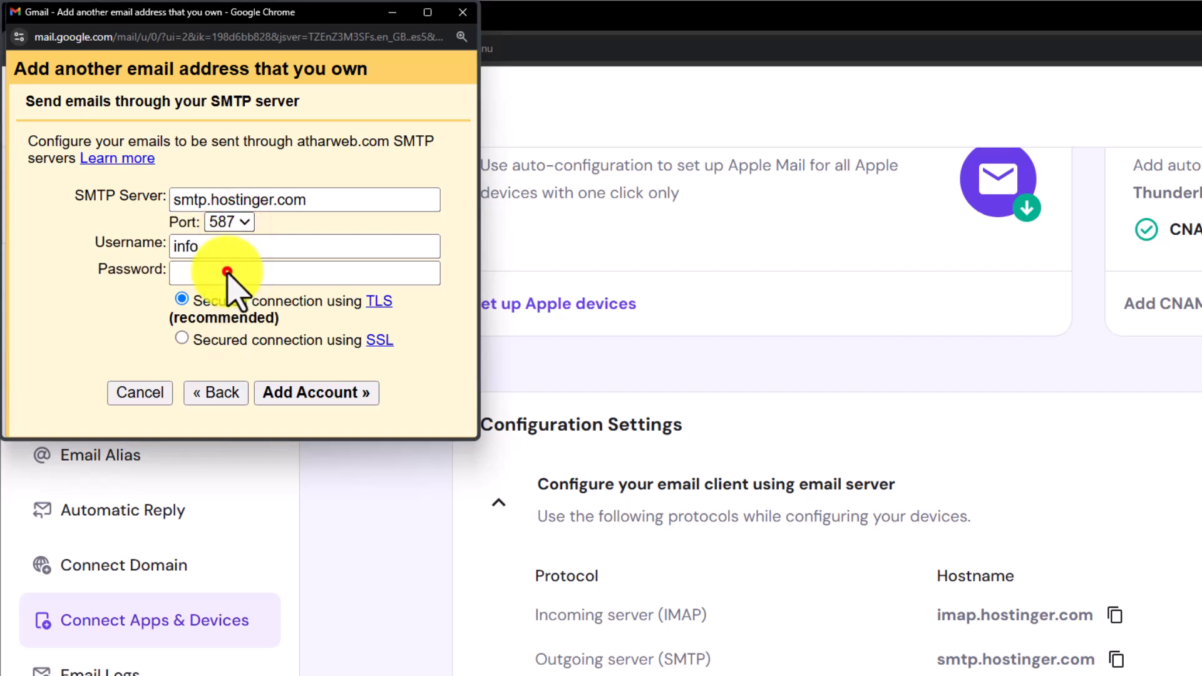
Step: Enter the full mailbox address as username and the mailbox password, add the account, and decline saving the password in the browser
double_click(282, 246)
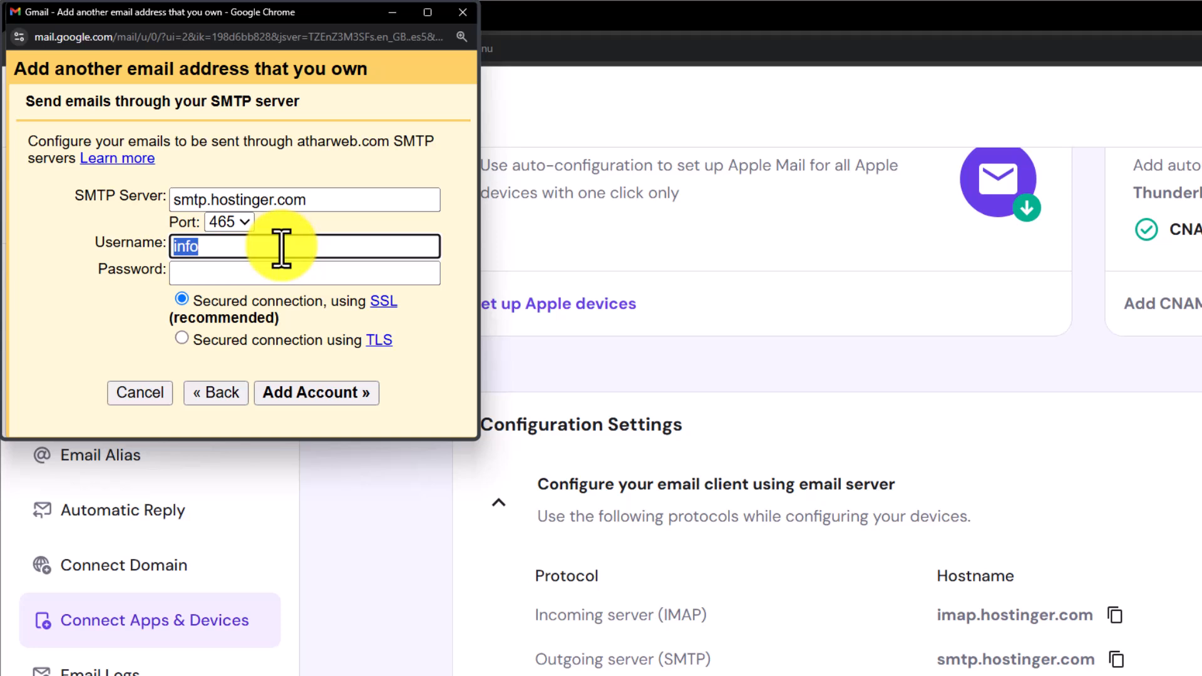
key("ctrl+v")
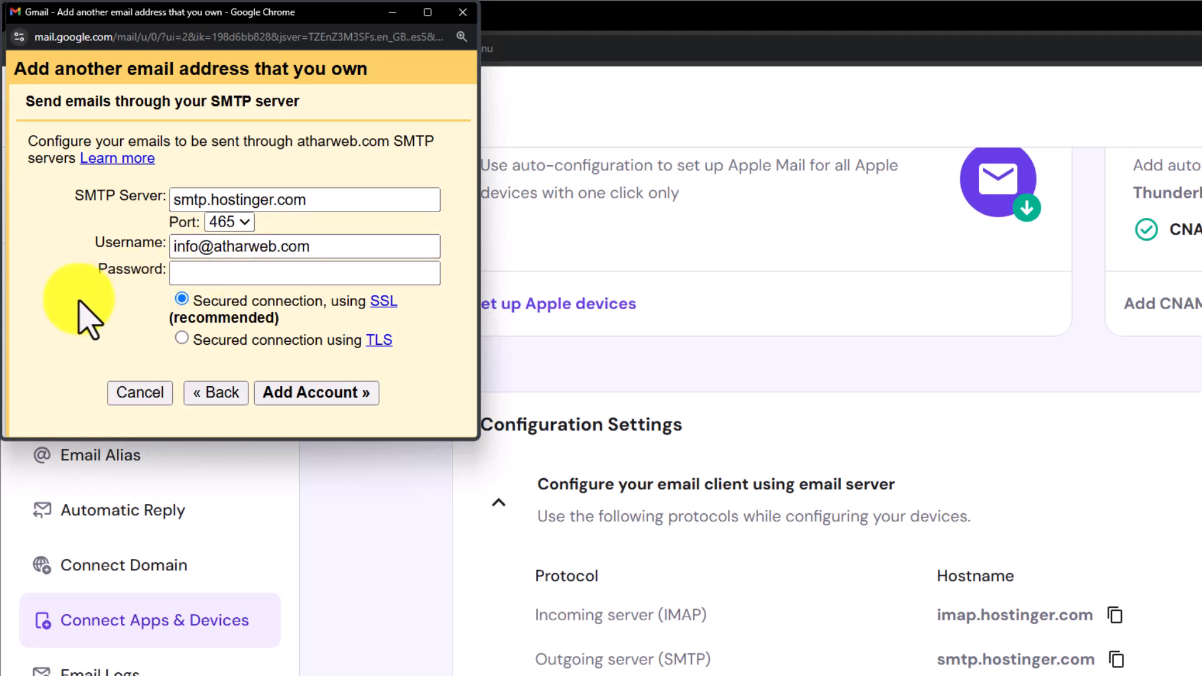
key("ctrl+v")
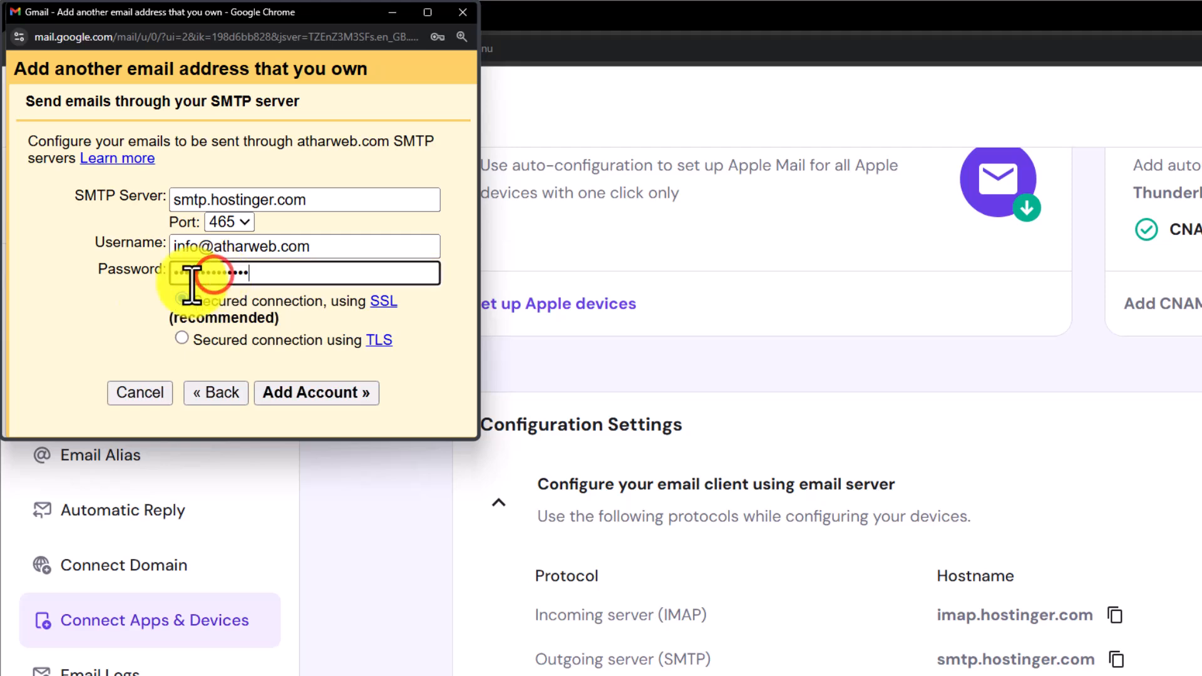
left_click(323, 396)
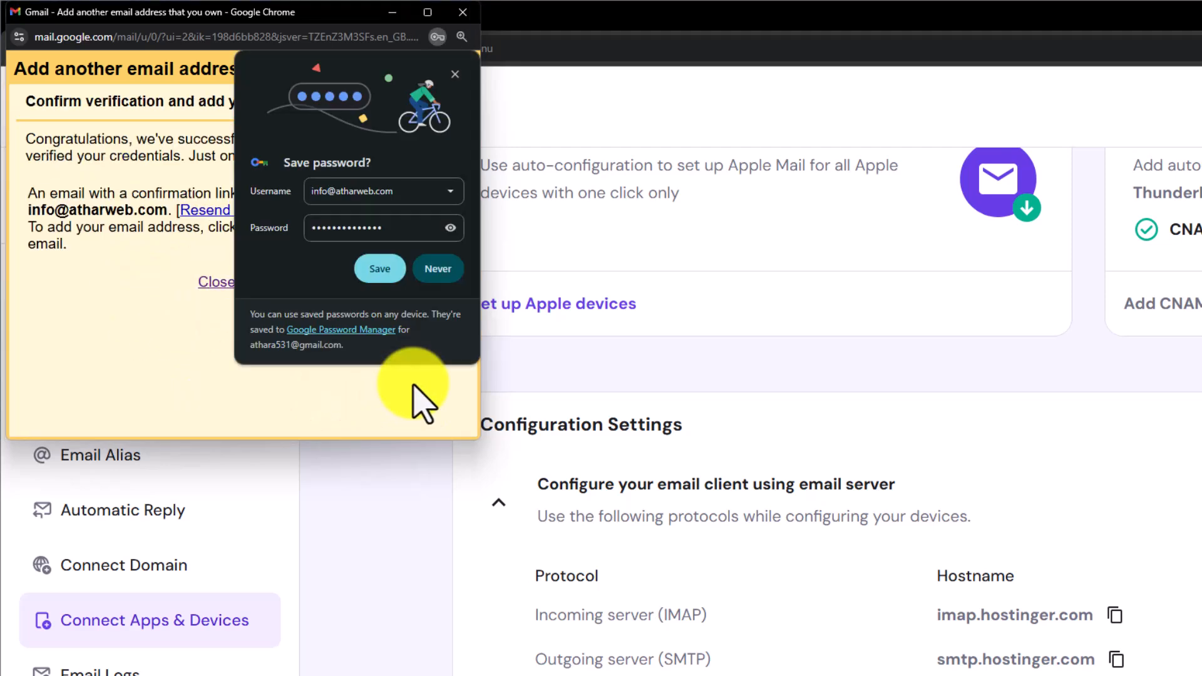
left_click(448, 268)
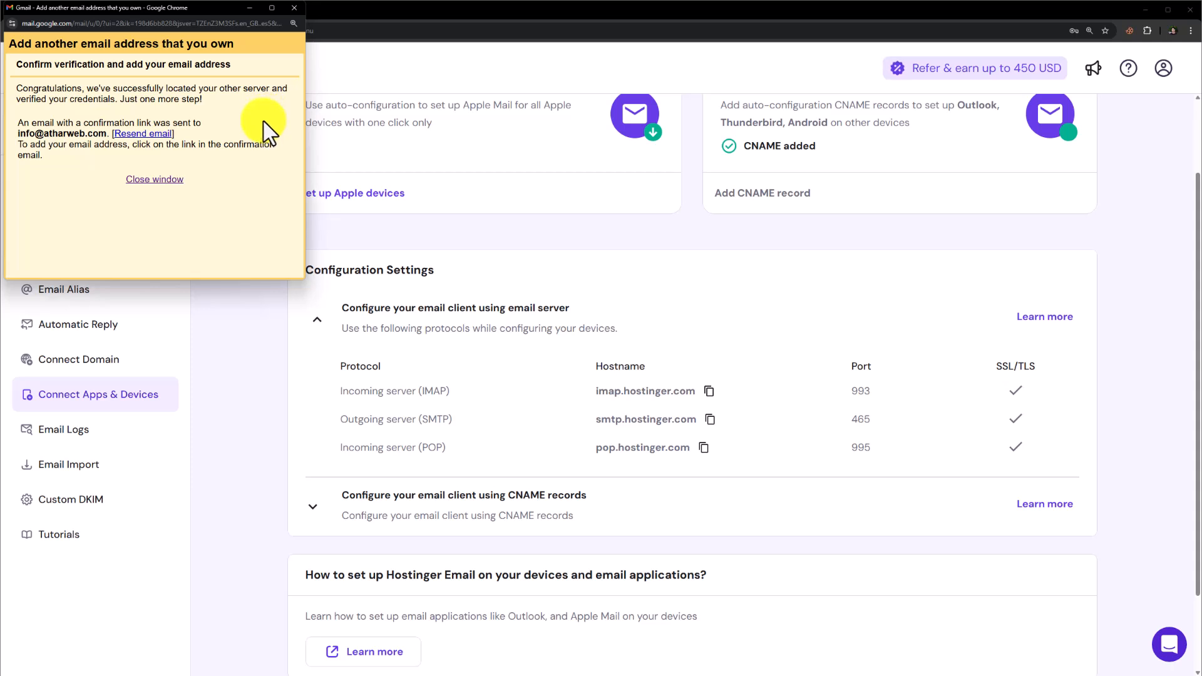
Step: Open the info mailbox's webmail from the Hostinger email overview and log in with the mailbox password
left_click(249, 8)
scroll(273, 244, "up", 2)
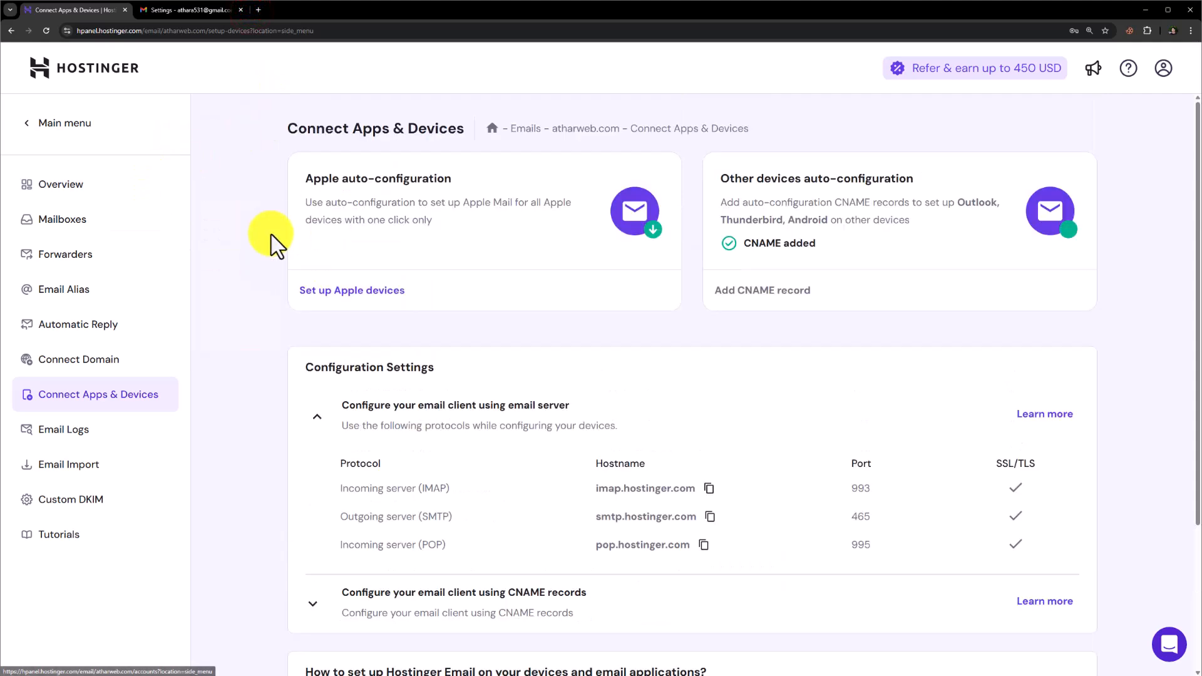
left_click(122, 187)
scroll(571, 367, "down", 4)
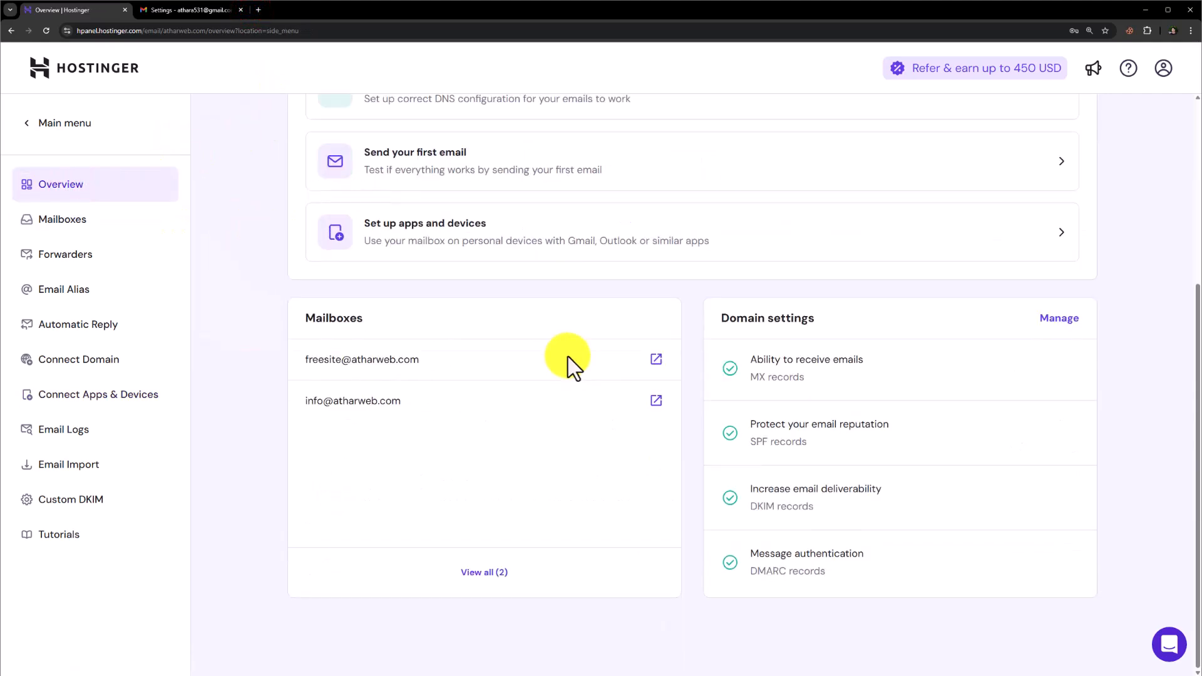
left_click(656, 404)
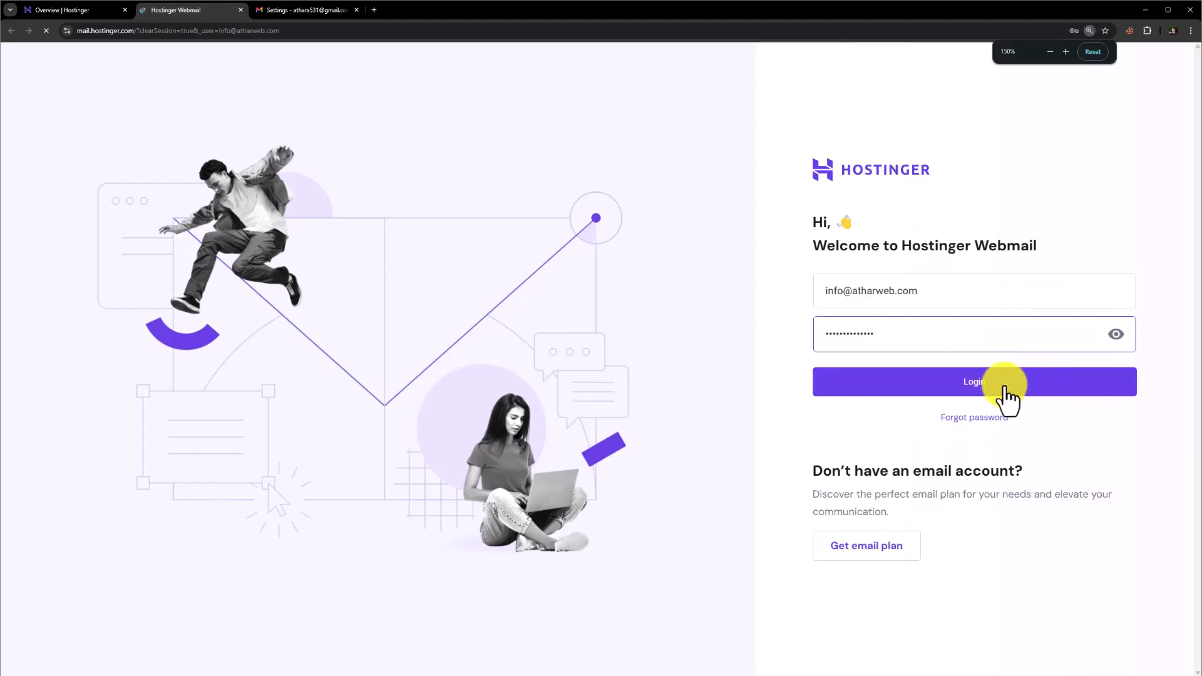
left_click(1002, 379)
Step: Open the newest Gmail Confirmation message, follow its verification link, and confirm sending mail as the new address
left_click(424, 141)
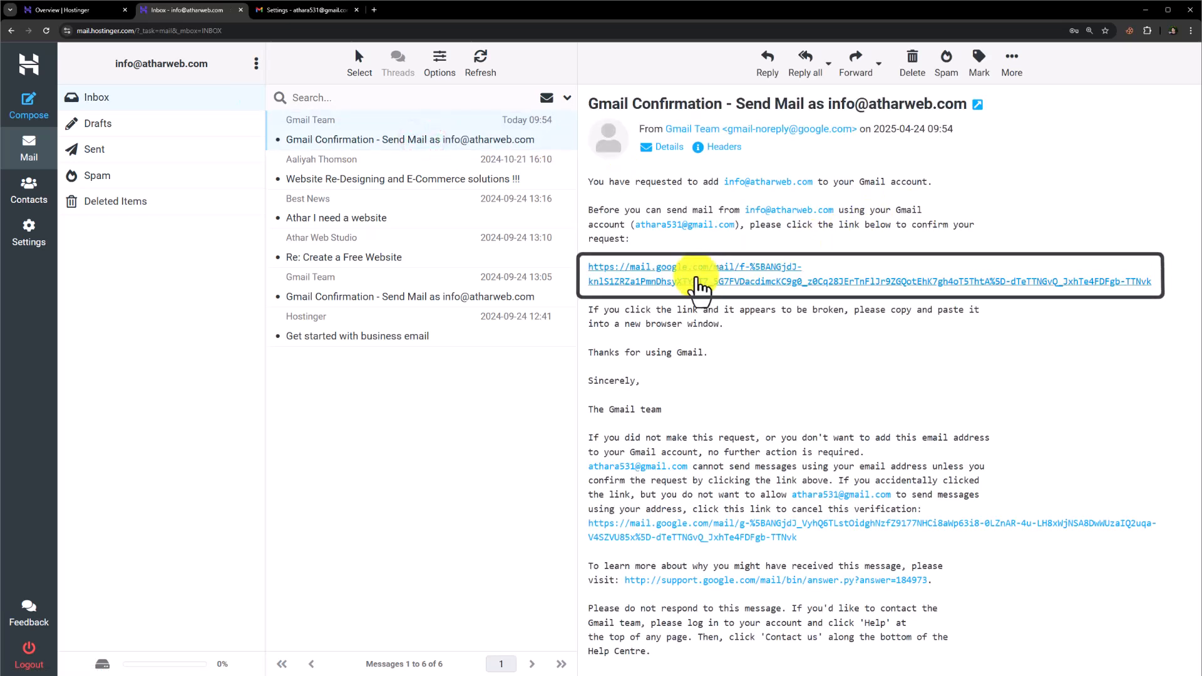
left_click(695, 283)
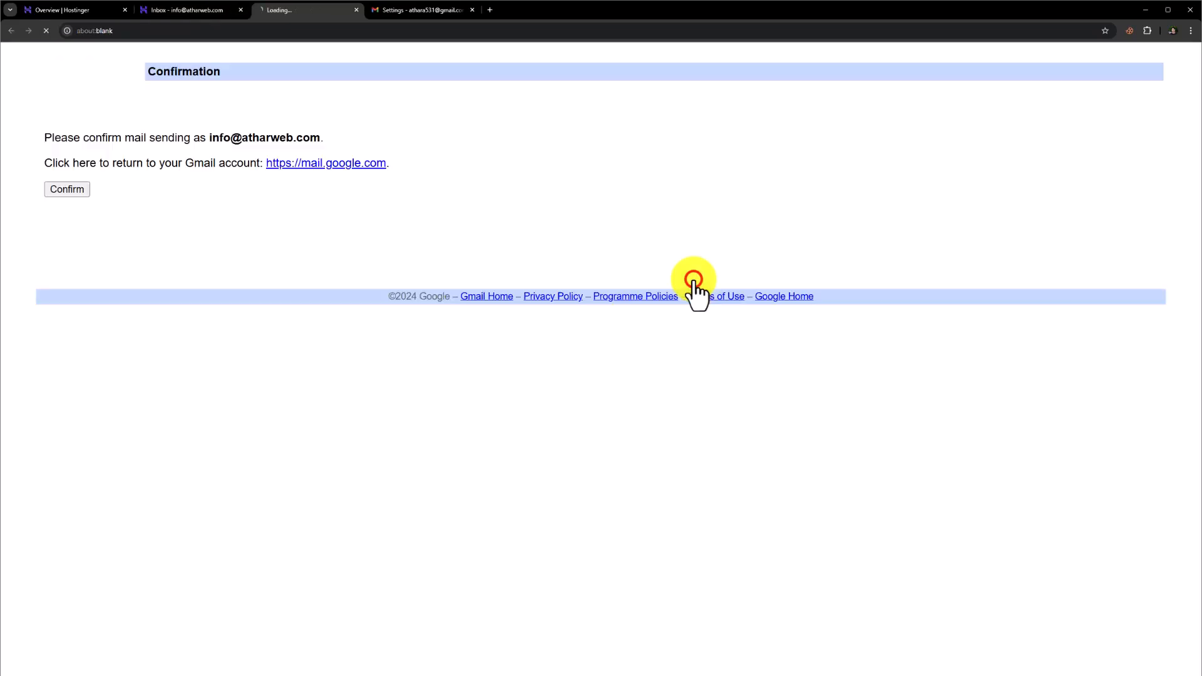
left_click(69, 190)
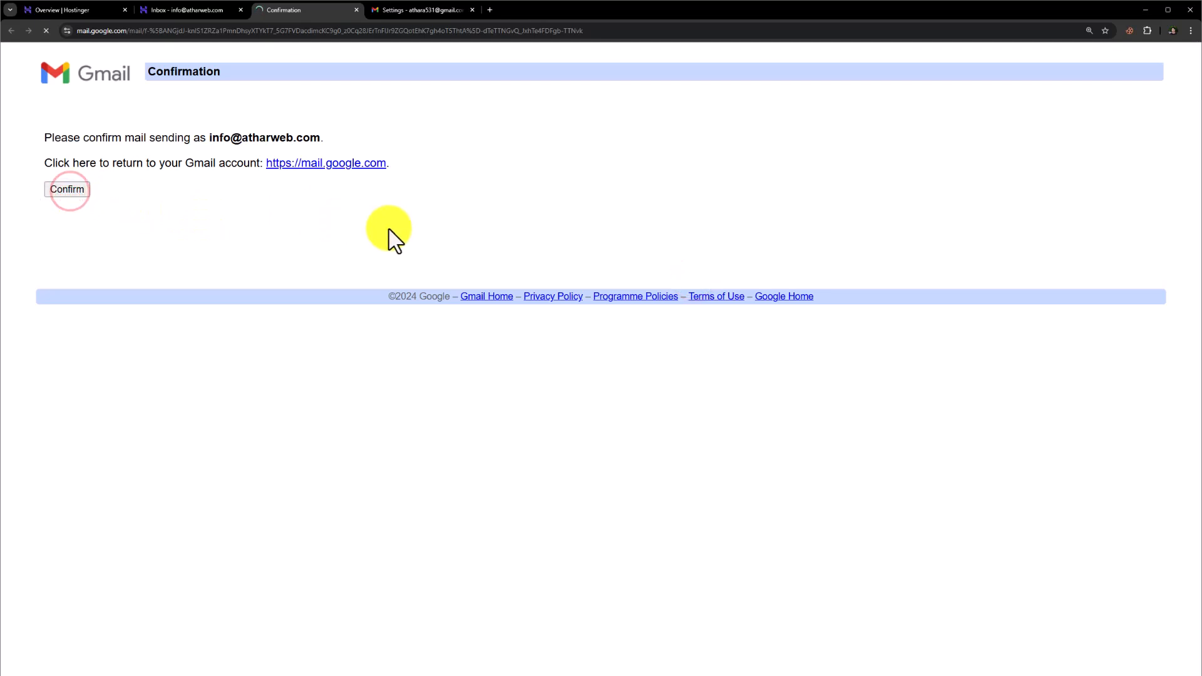
triple_click(264, 70)
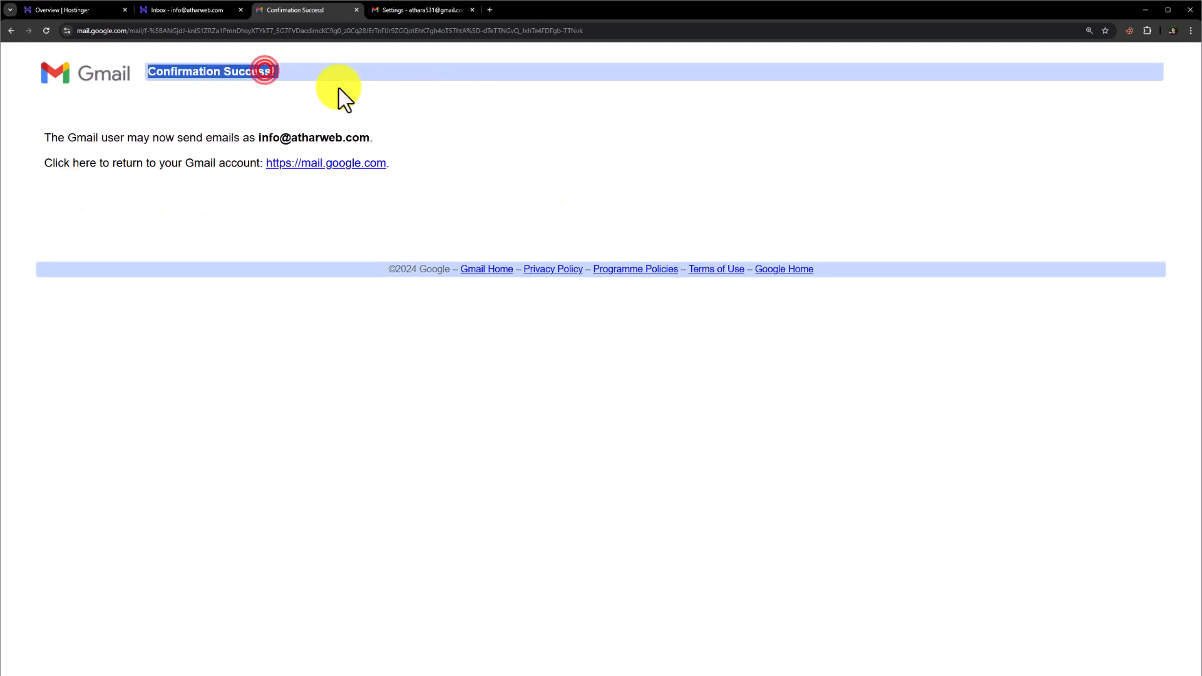
Step: Return to Gmail from the confirmation page and open its Accounts and Import settings
left_click(335, 164)
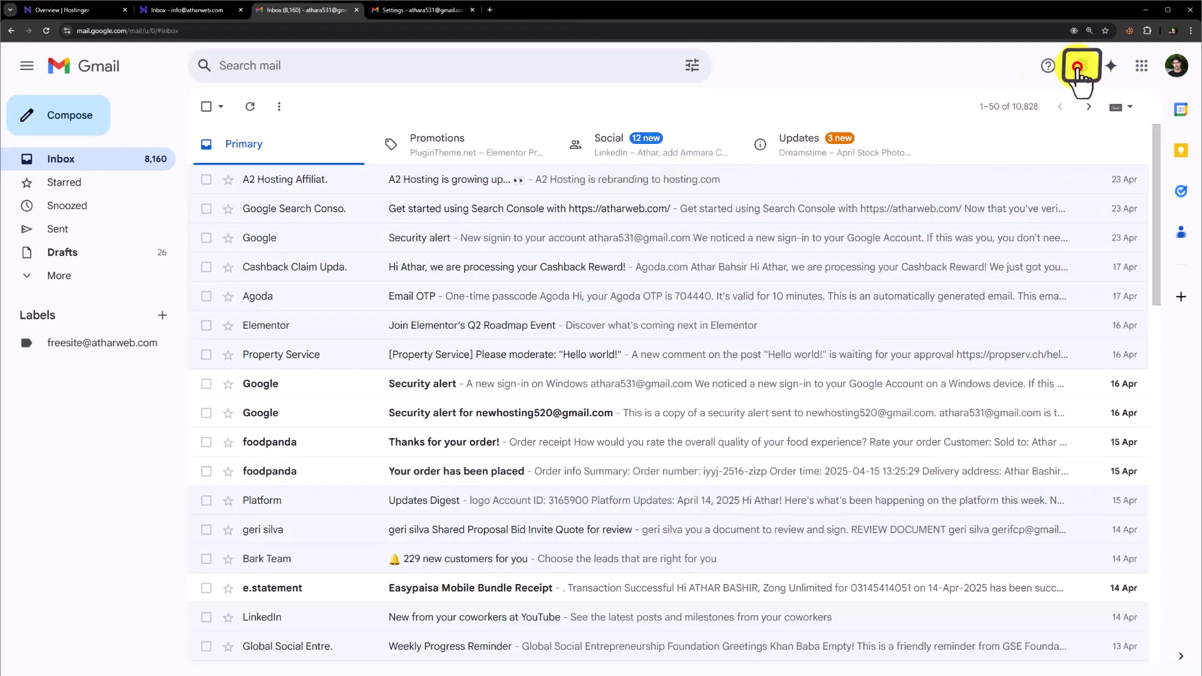
left_click(1079, 67)
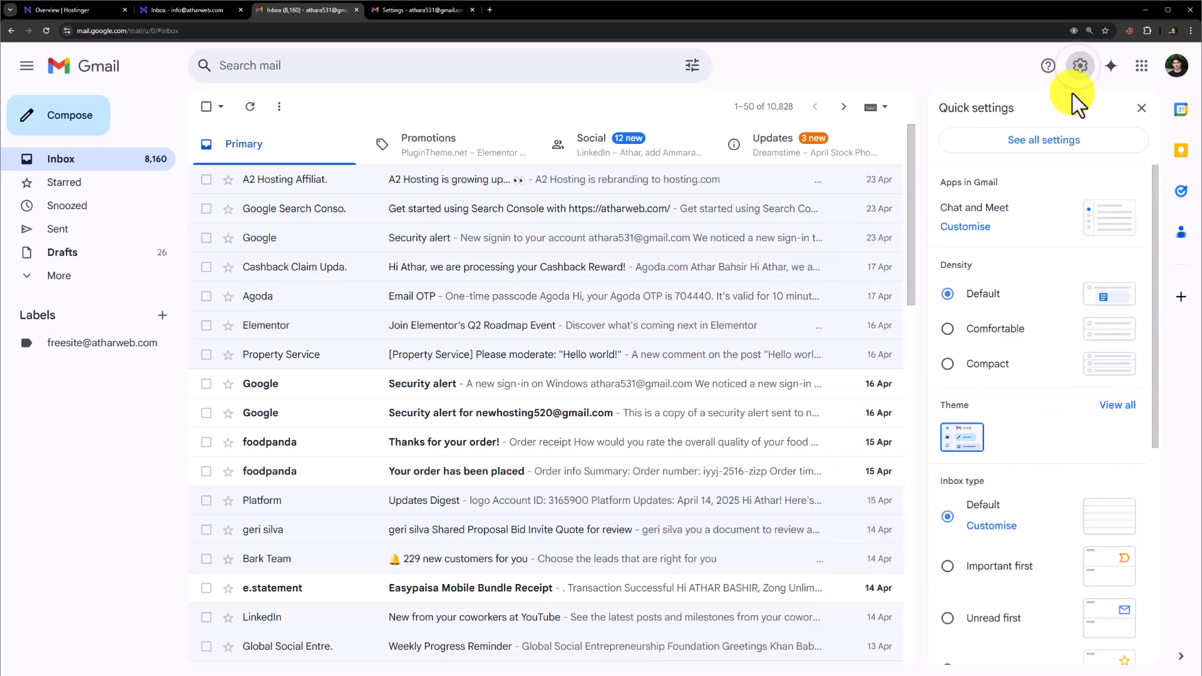
left_click(1021, 142)
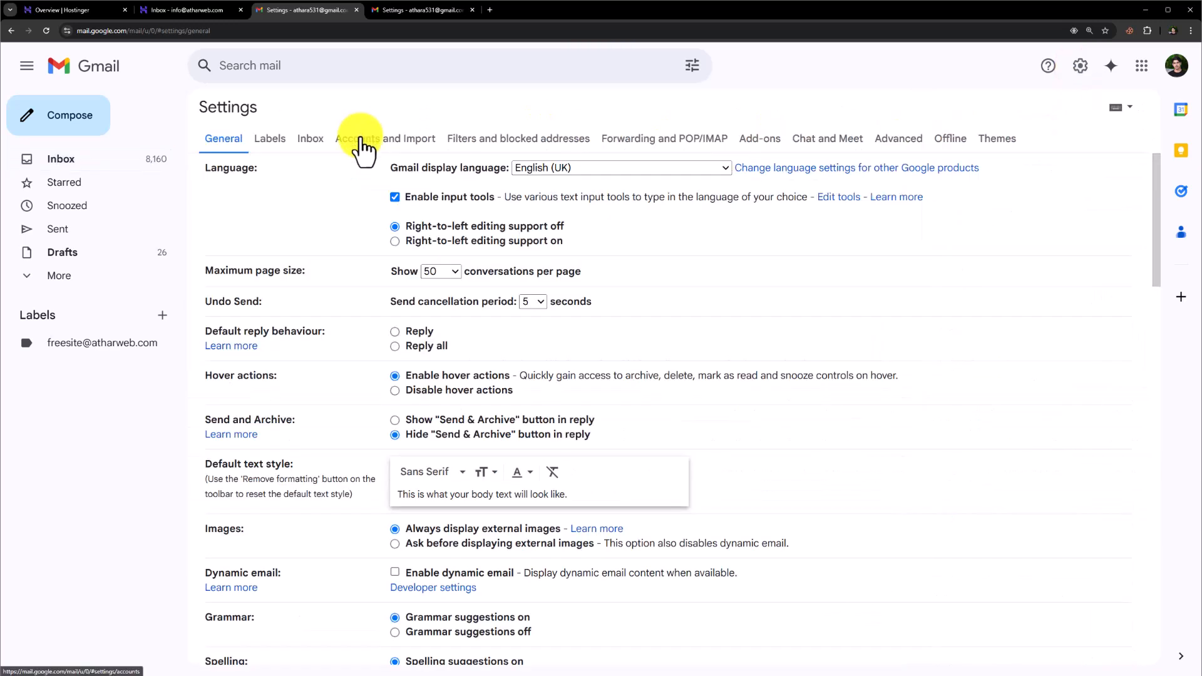
left_click(361, 143)
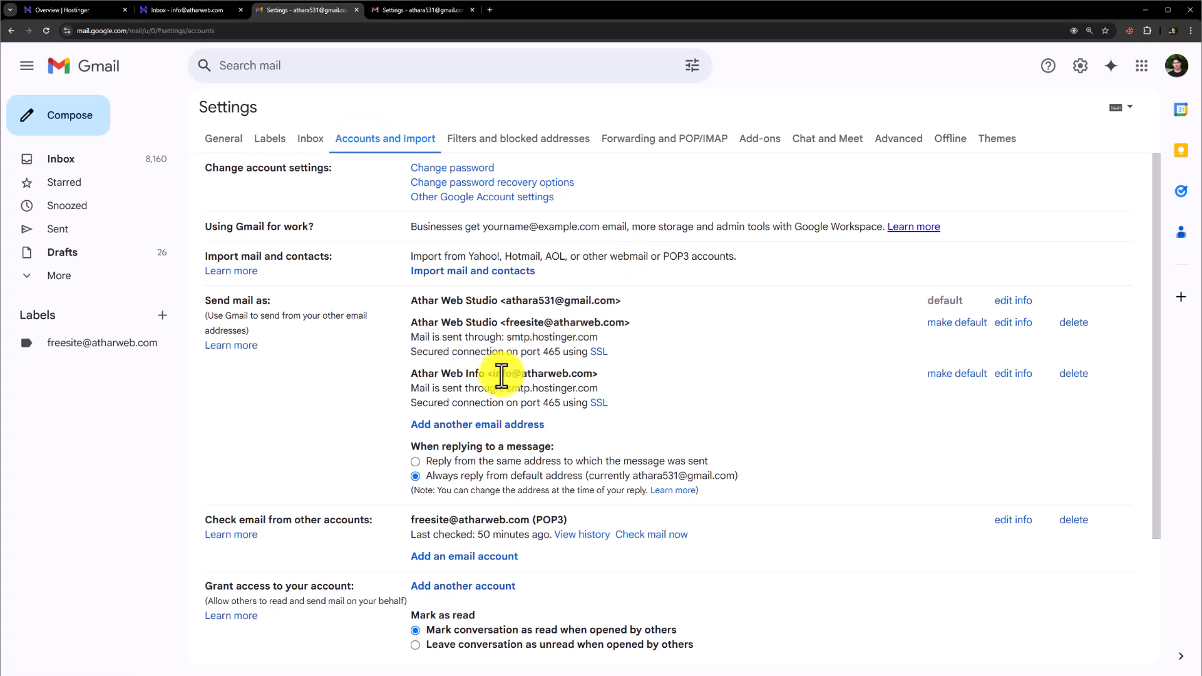
Step: Copy the new info address from the send-as list, start adding it as an email account to check, and continue to its mail settings
left_click_drag(494, 374, 597, 378)
key("ctrl+c")
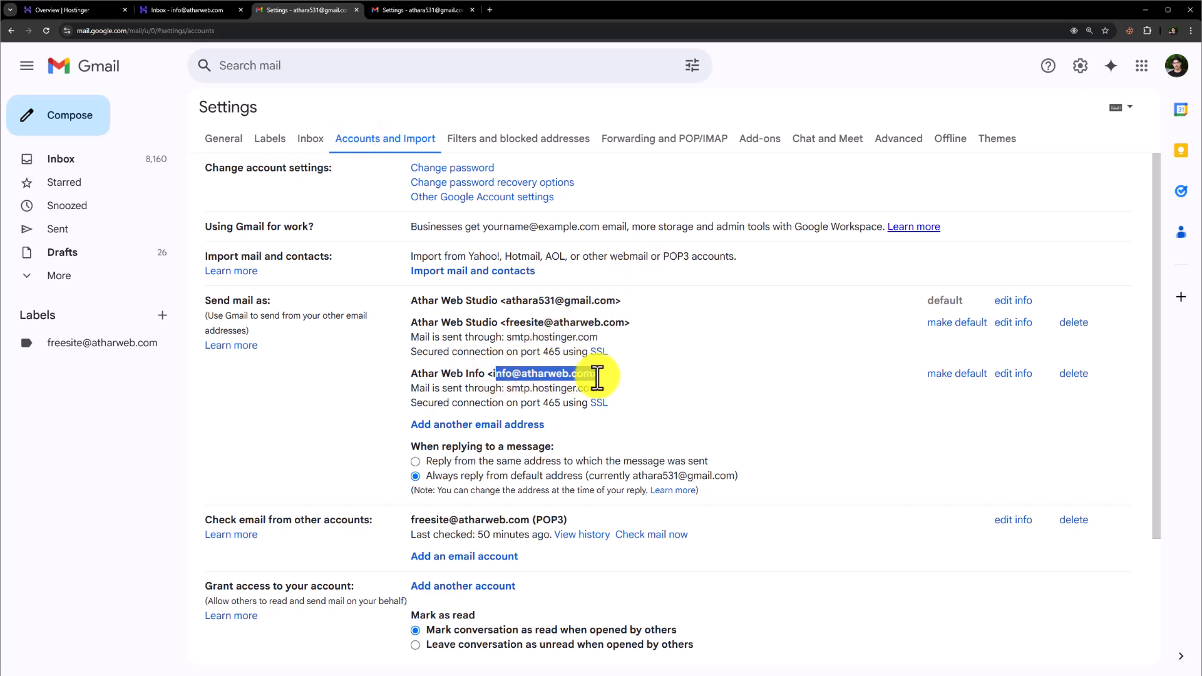
left_click(362, 379)
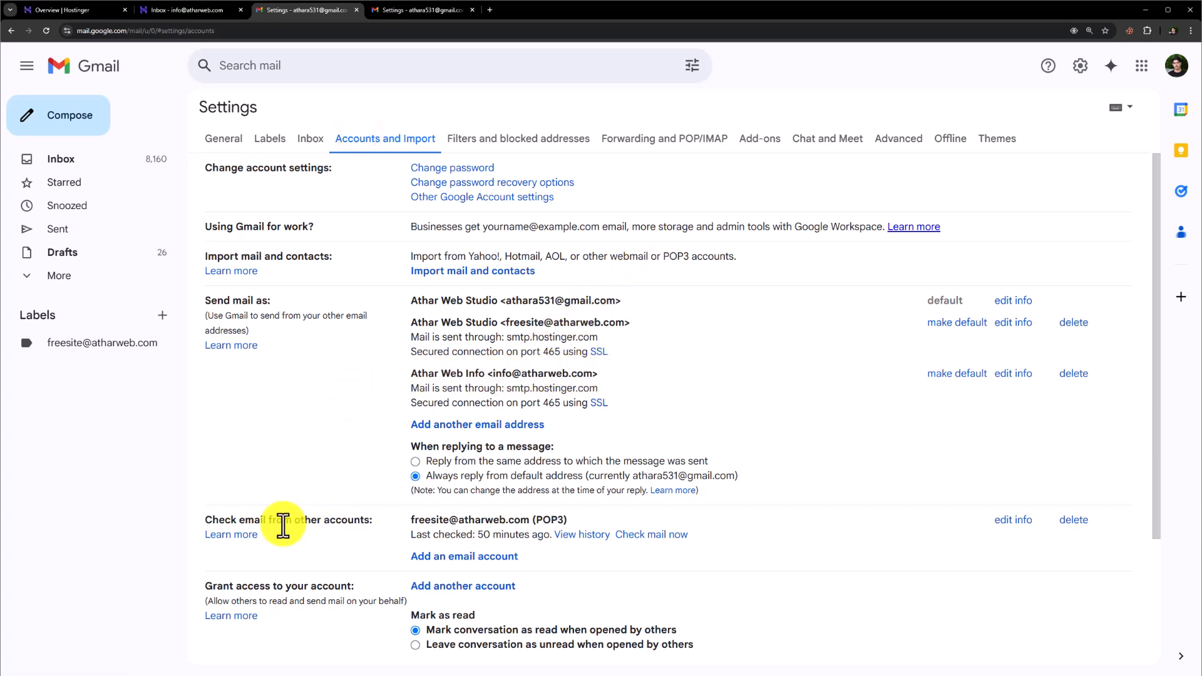
left_click(475, 563)
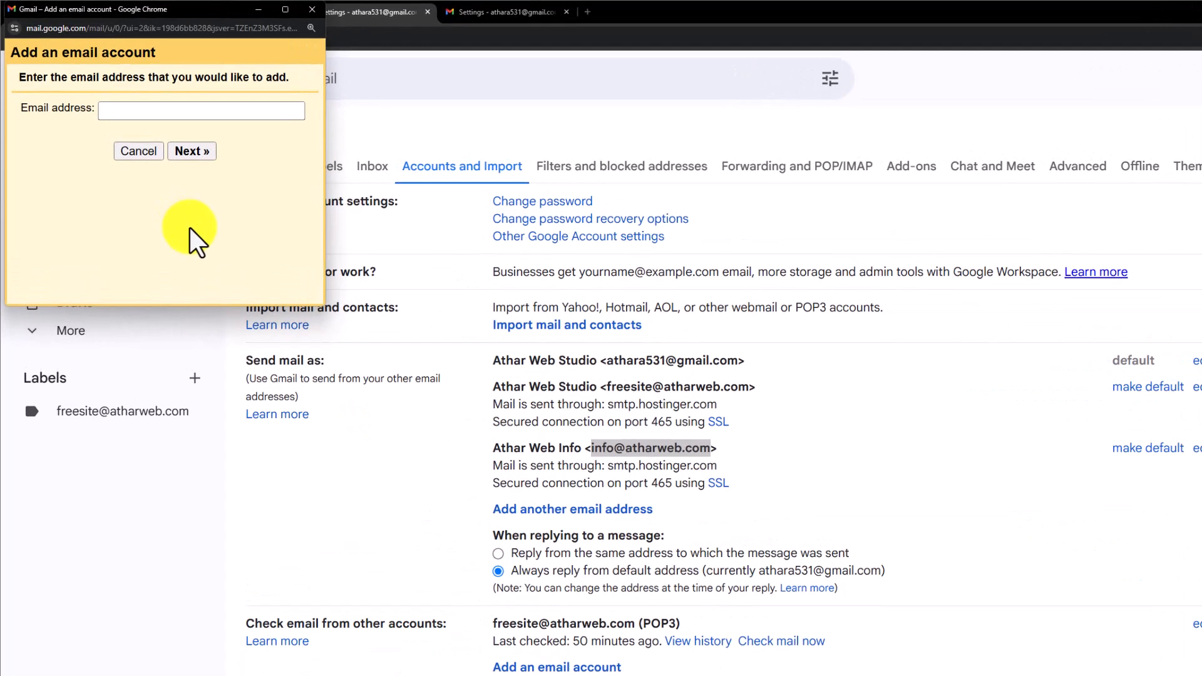
left_click(203, 111)
key("ctrl+v")
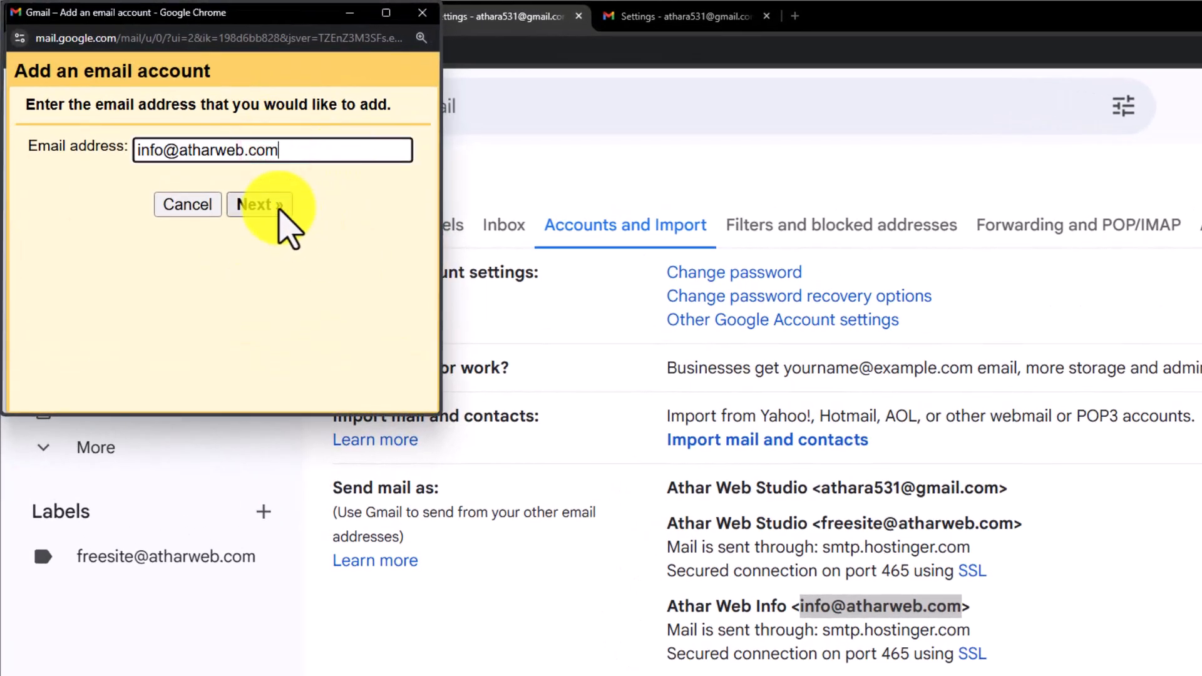
left_click(279, 206)
left_click(300, 294)
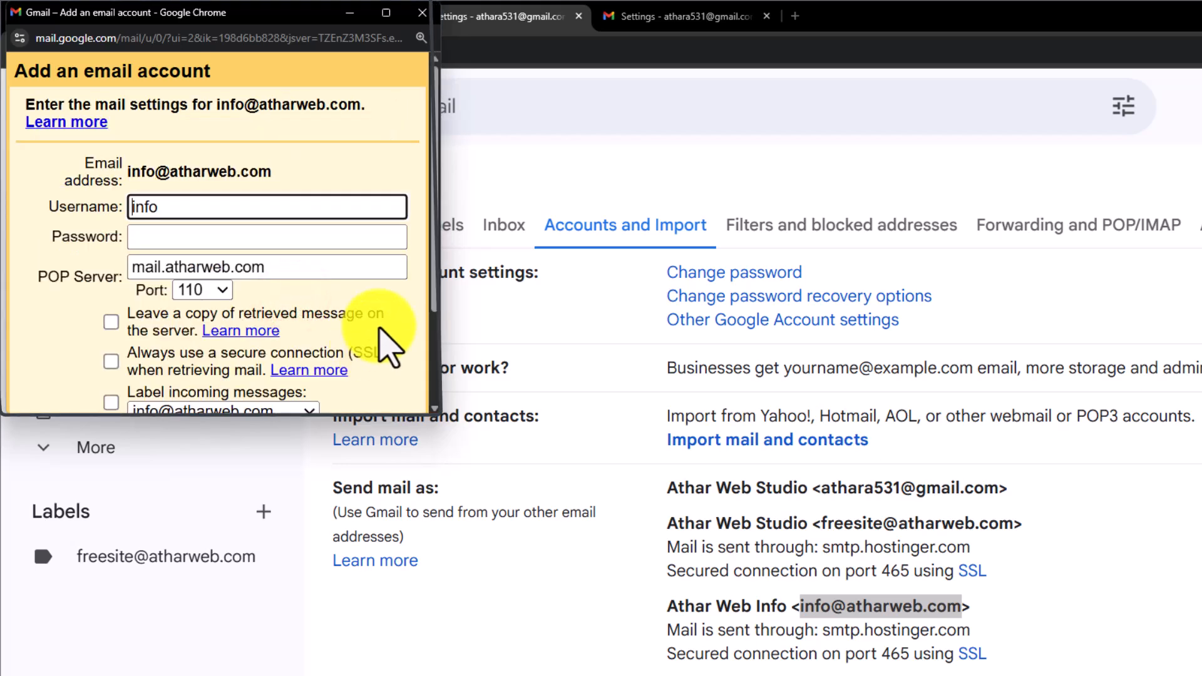
Step: Enter the full mailbox address as the username and fill in the mailbox password for the account
double_click(241, 170)
key("ctrl+v")
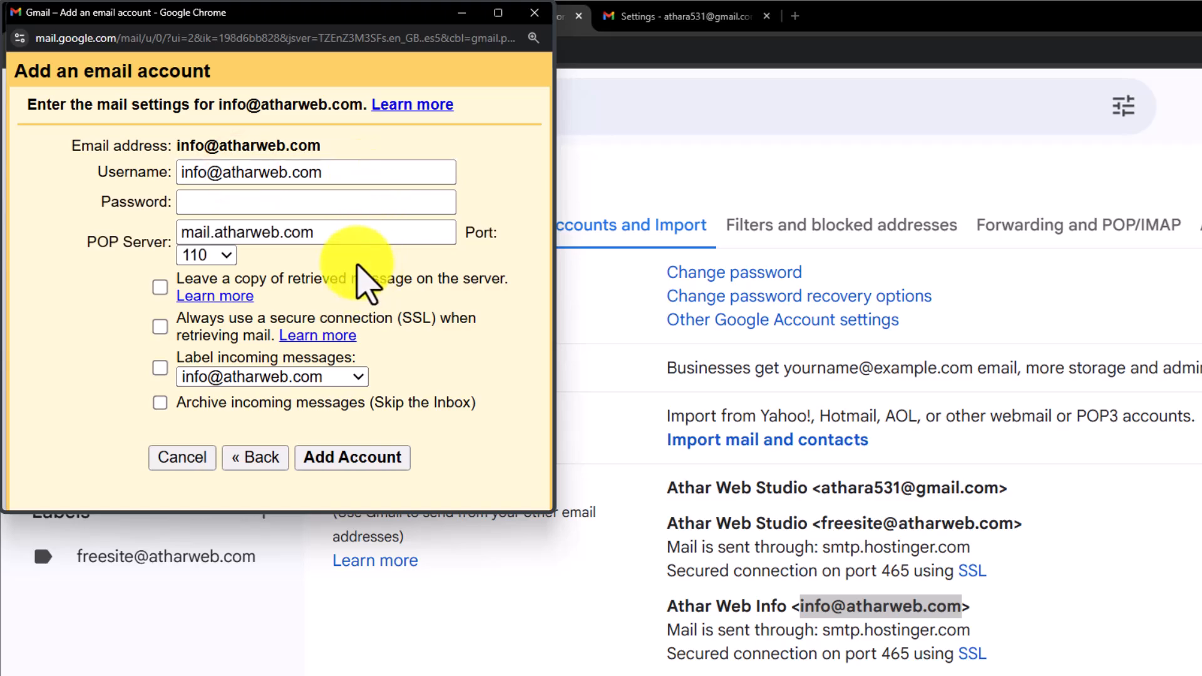
key("ctrl+v")
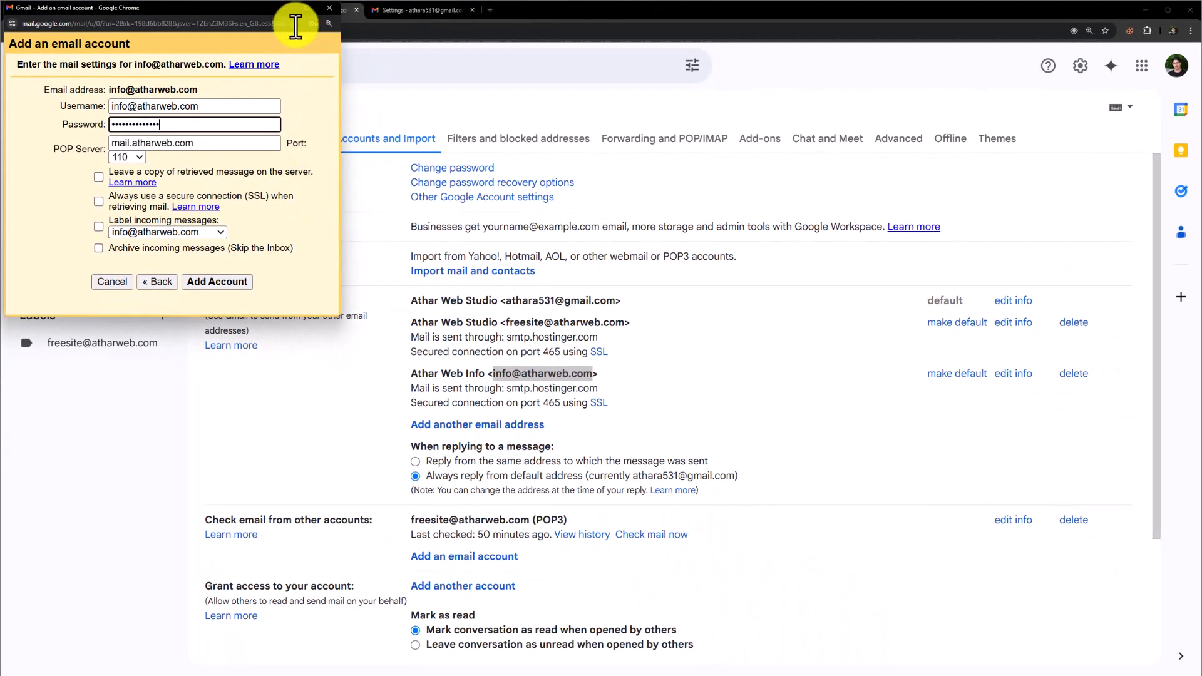
Step: In Hostinger's Connect Apps & Devices settings, copy the incoming POP server's hostname
left_click(407, 16)
left_click(42, 10)
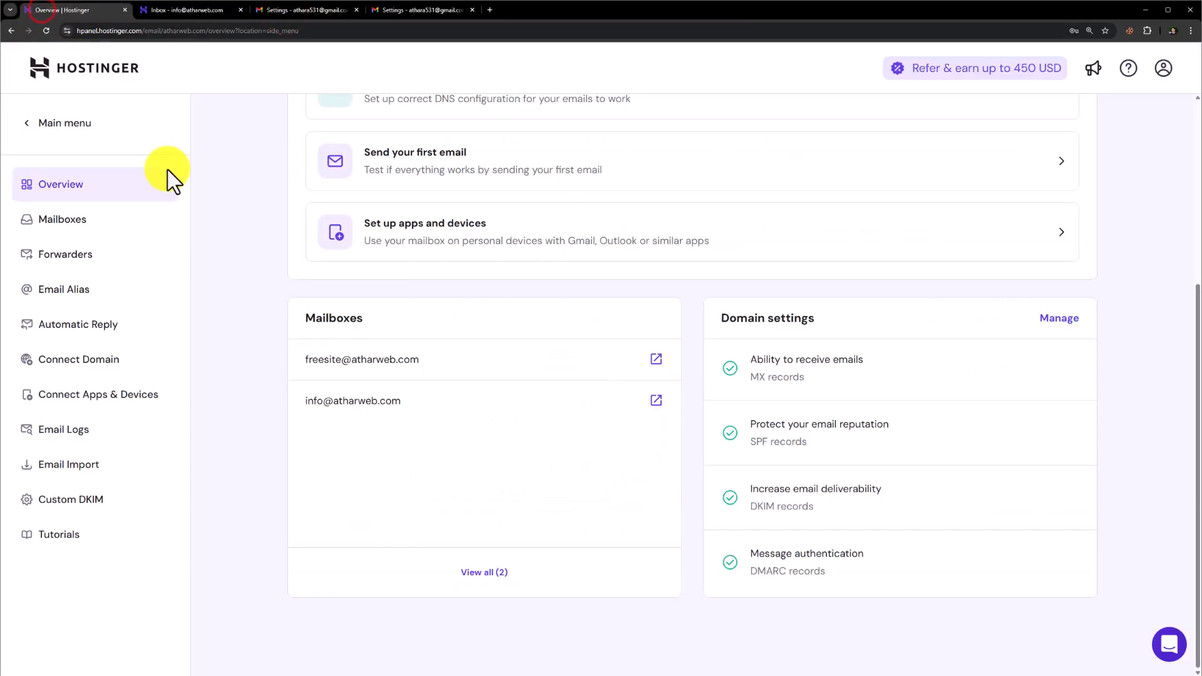
left_click(102, 401)
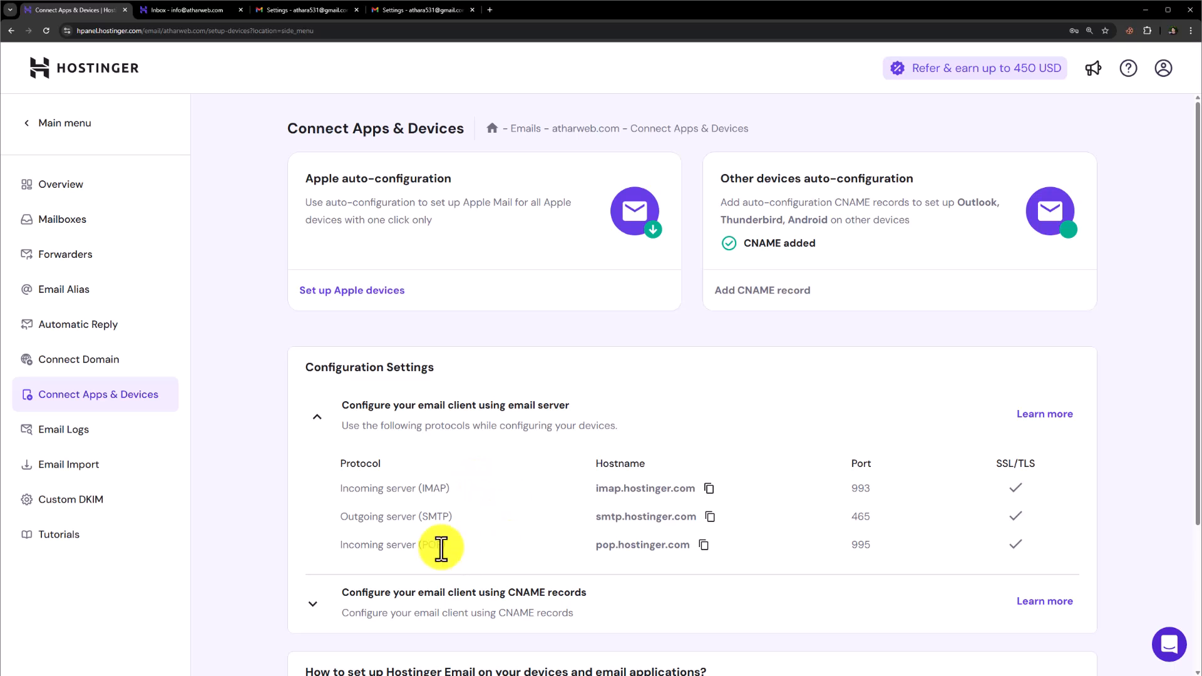
triple_click(430, 547)
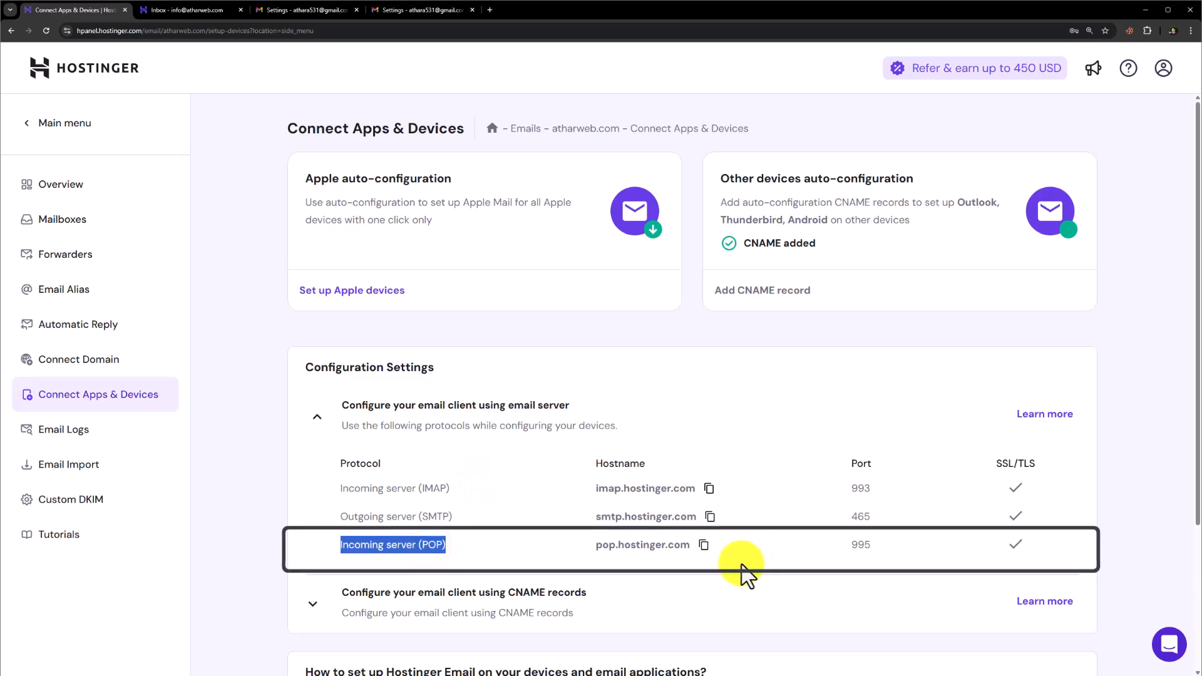
left_click(703, 548)
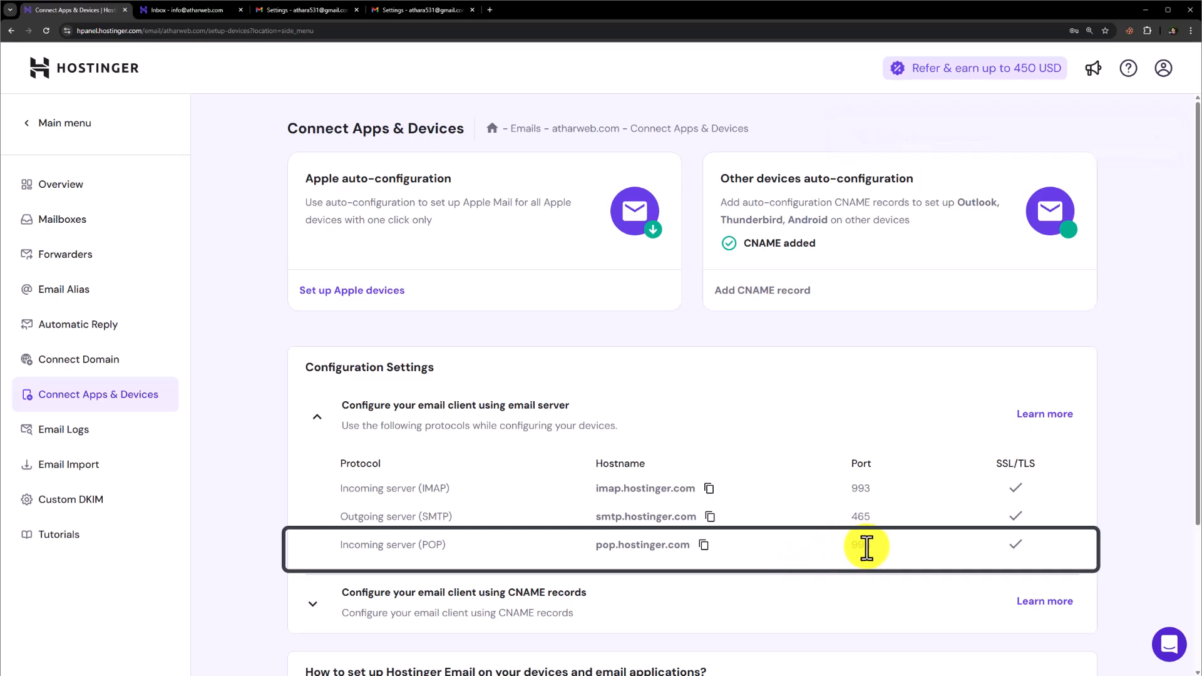
mouse_move(937, 673)
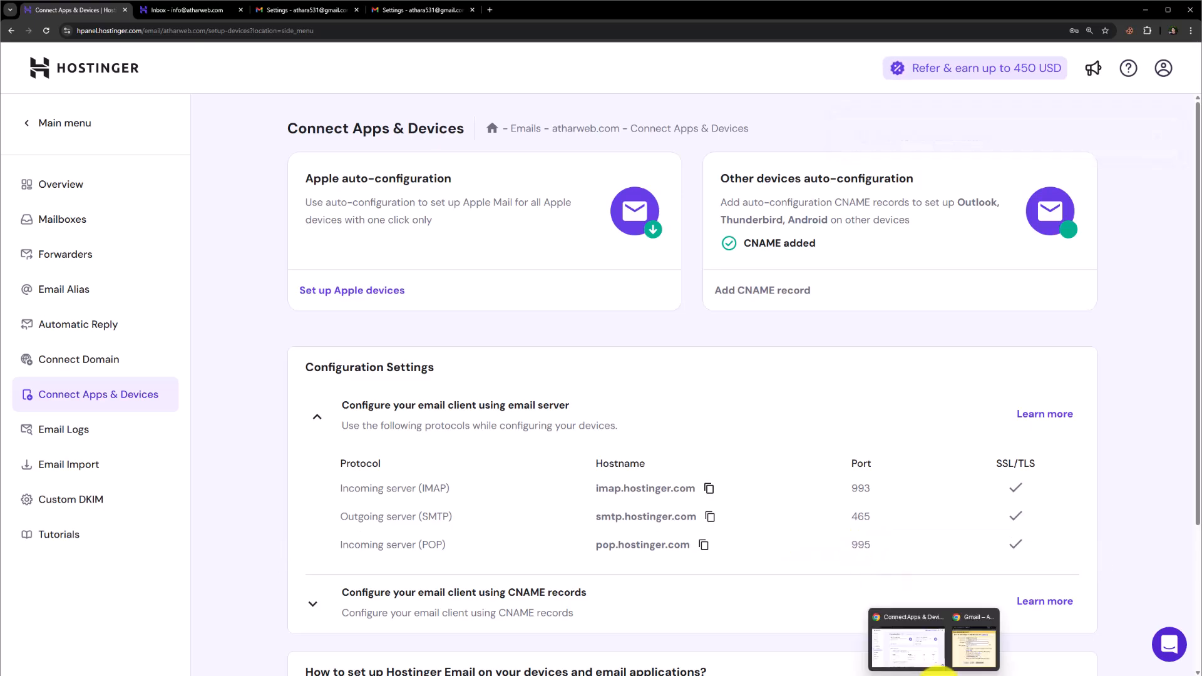
left_click(973, 648)
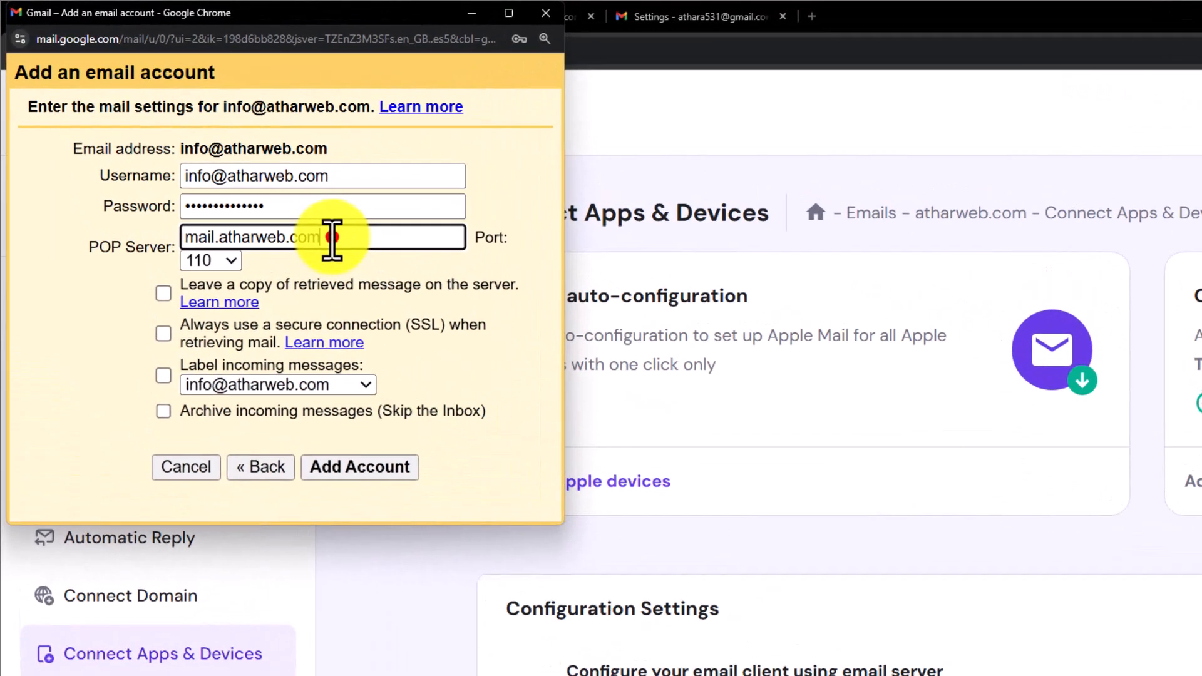
double_click(195, 145)
key("ctrl+v")
left_click(228, 268)
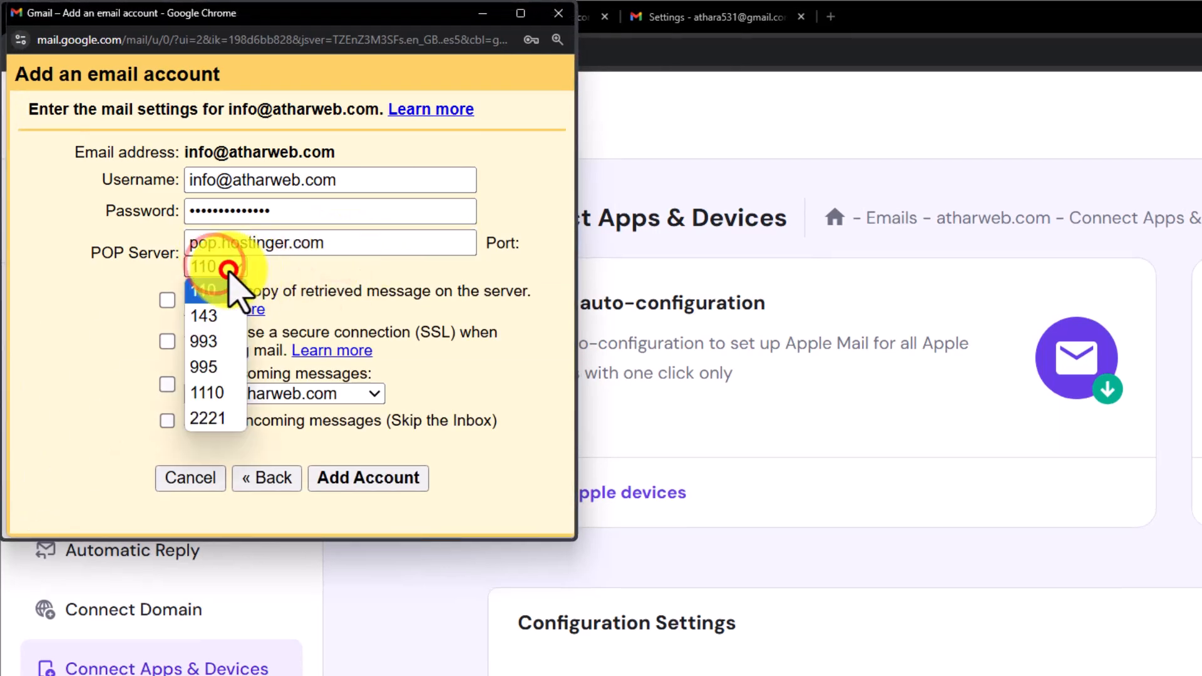
left_click(224, 367)
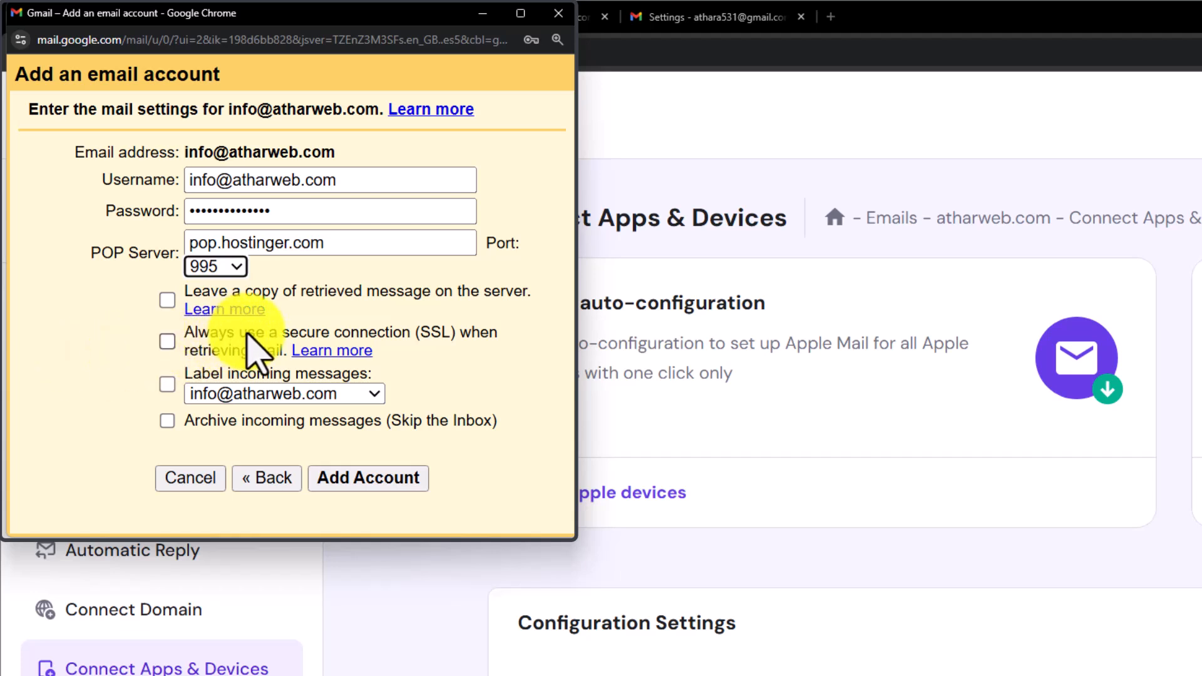
left_click(167, 341)
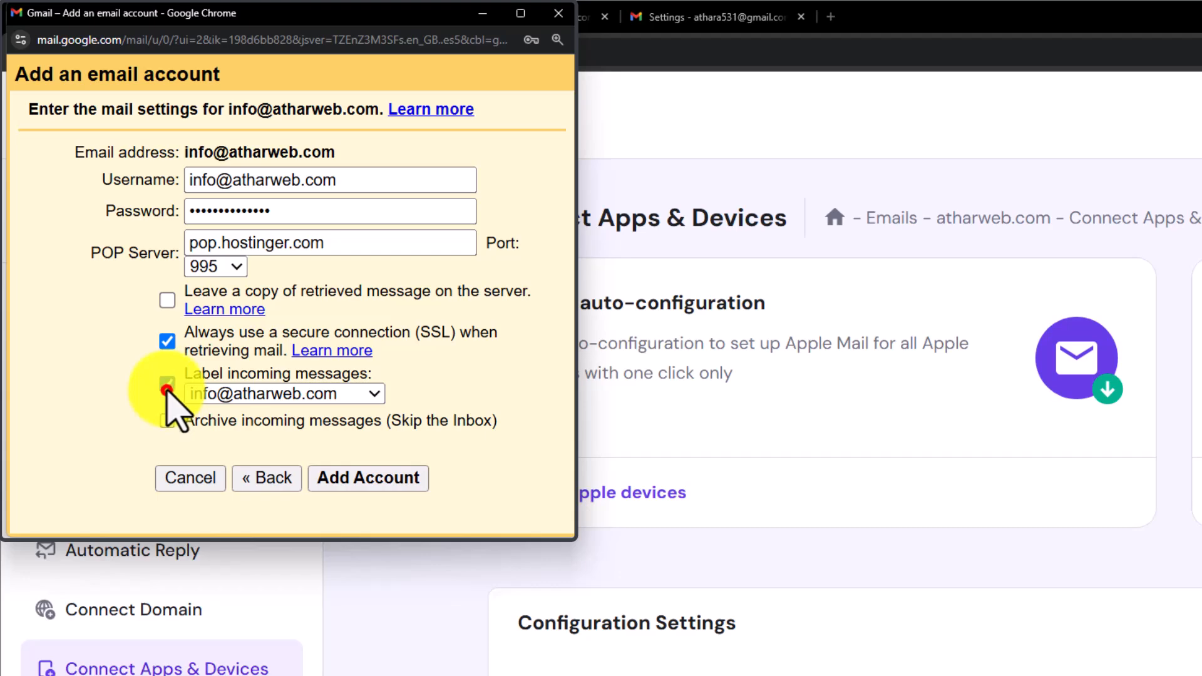
left_click(393, 481)
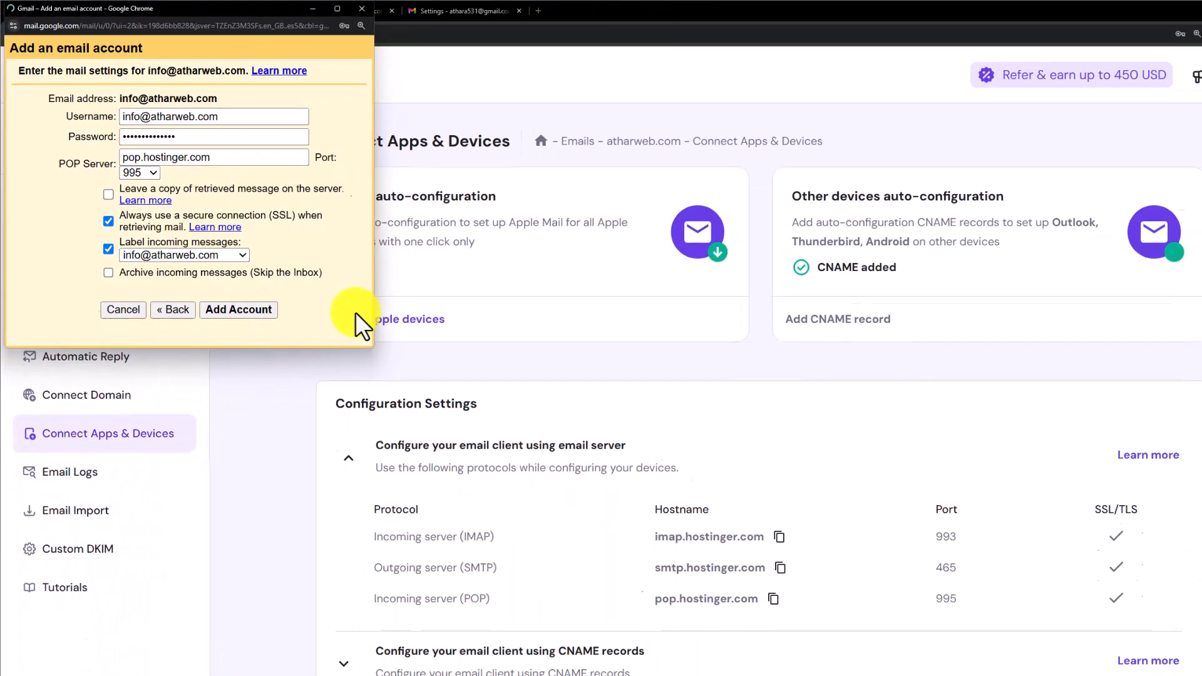
Step: Open the imported Gmail Confirmation message, follow its link to confirm sending as the info address, and return to the inbox
left_click(313, 10)
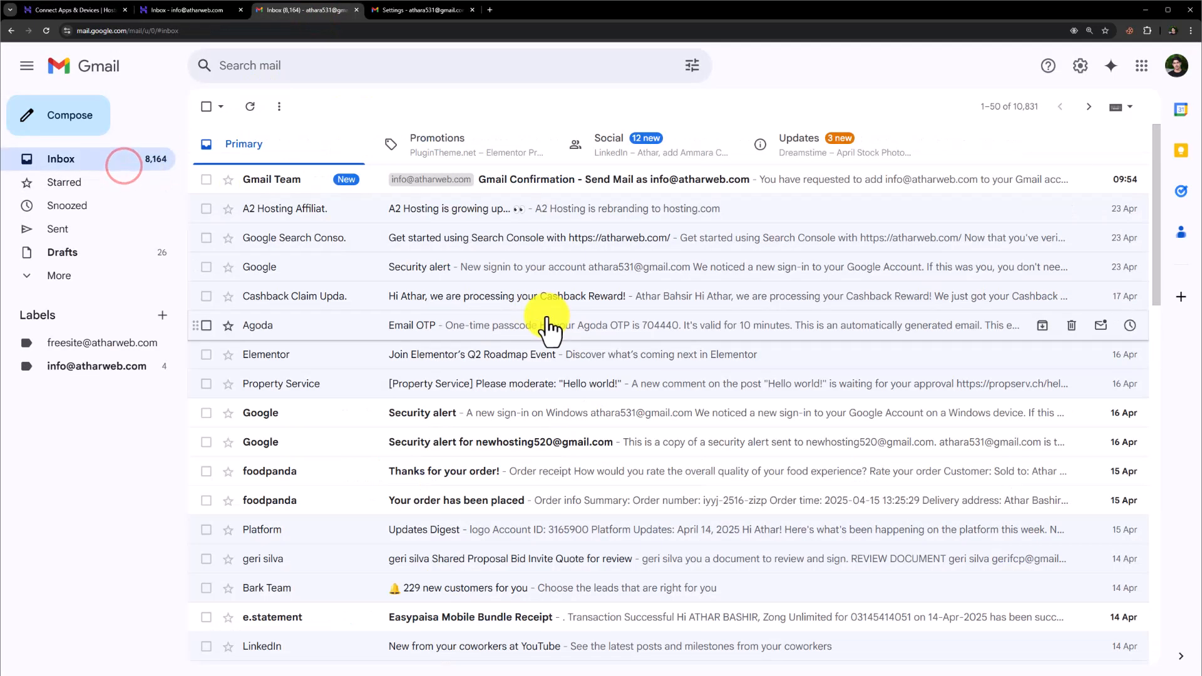
left_click(312, 182)
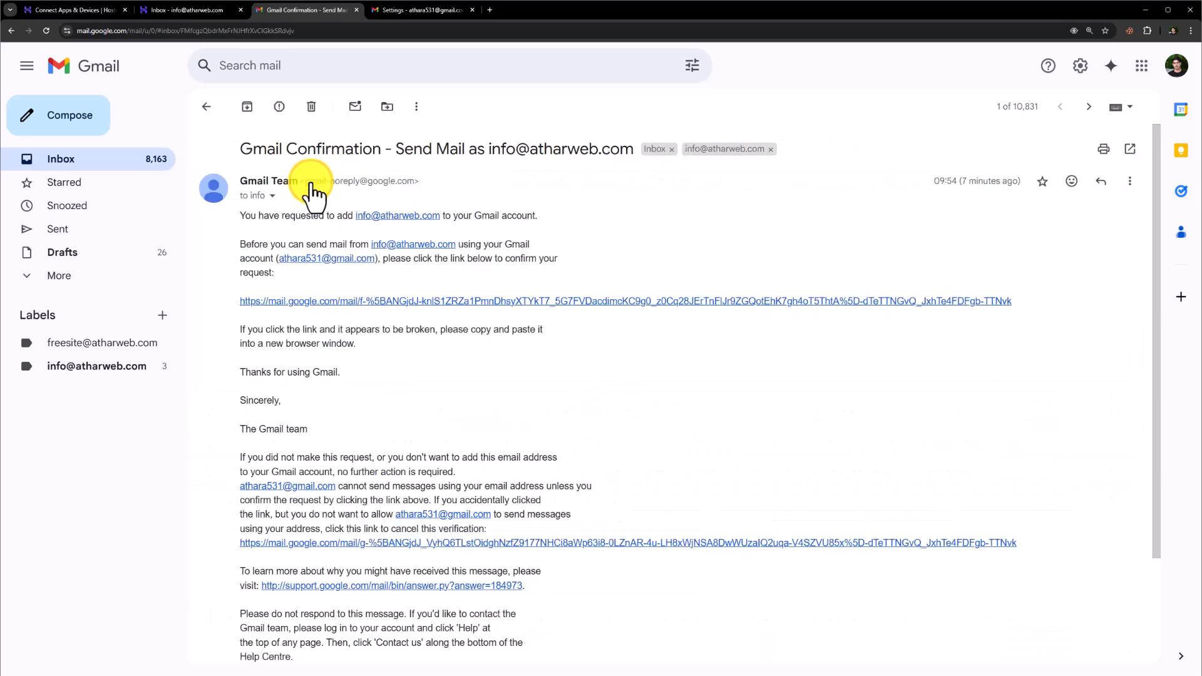
left_click(368, 301)
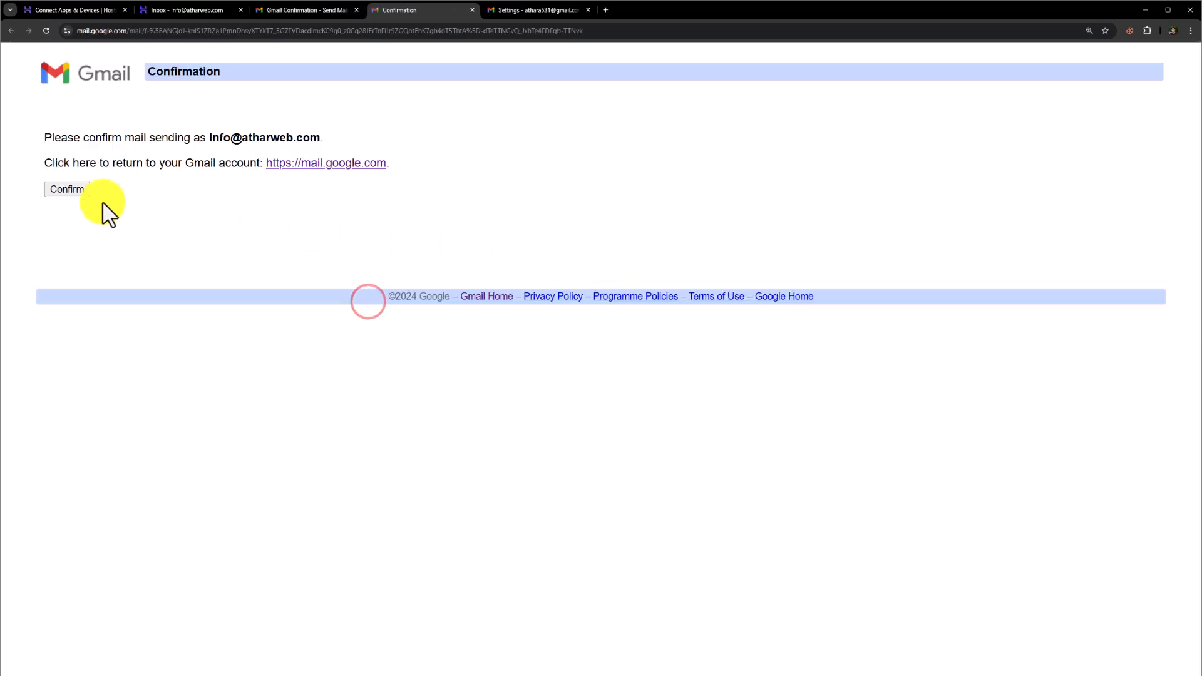
left_click(74, 189)
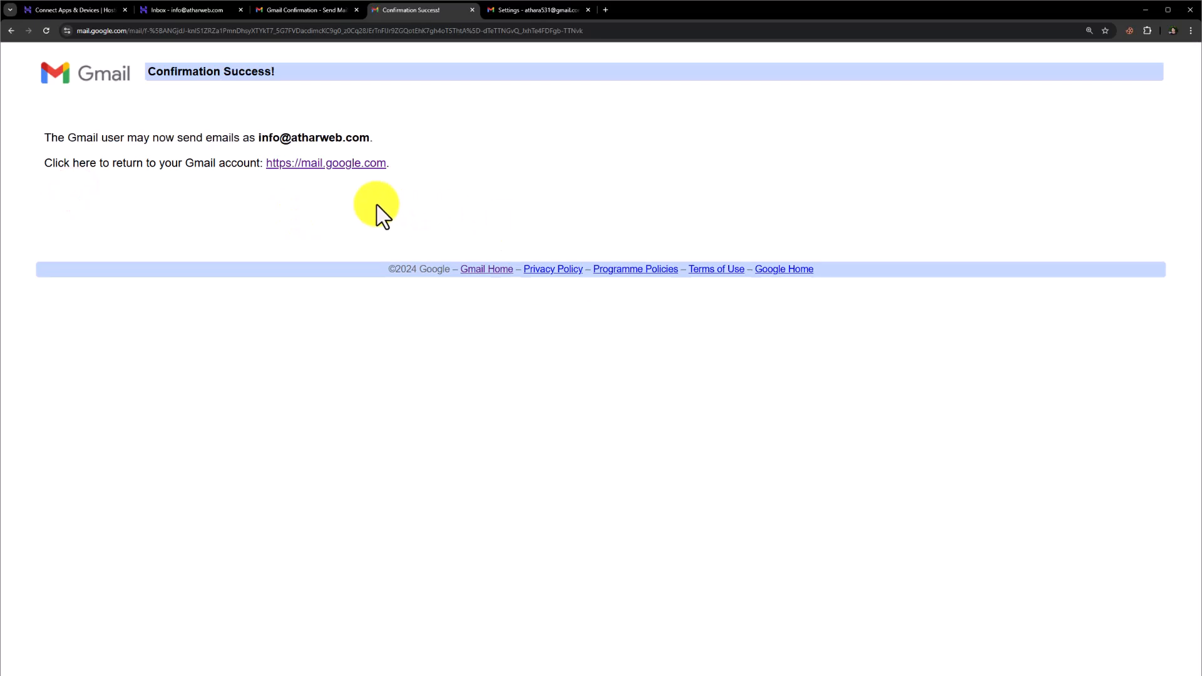
left_click(341, 164)
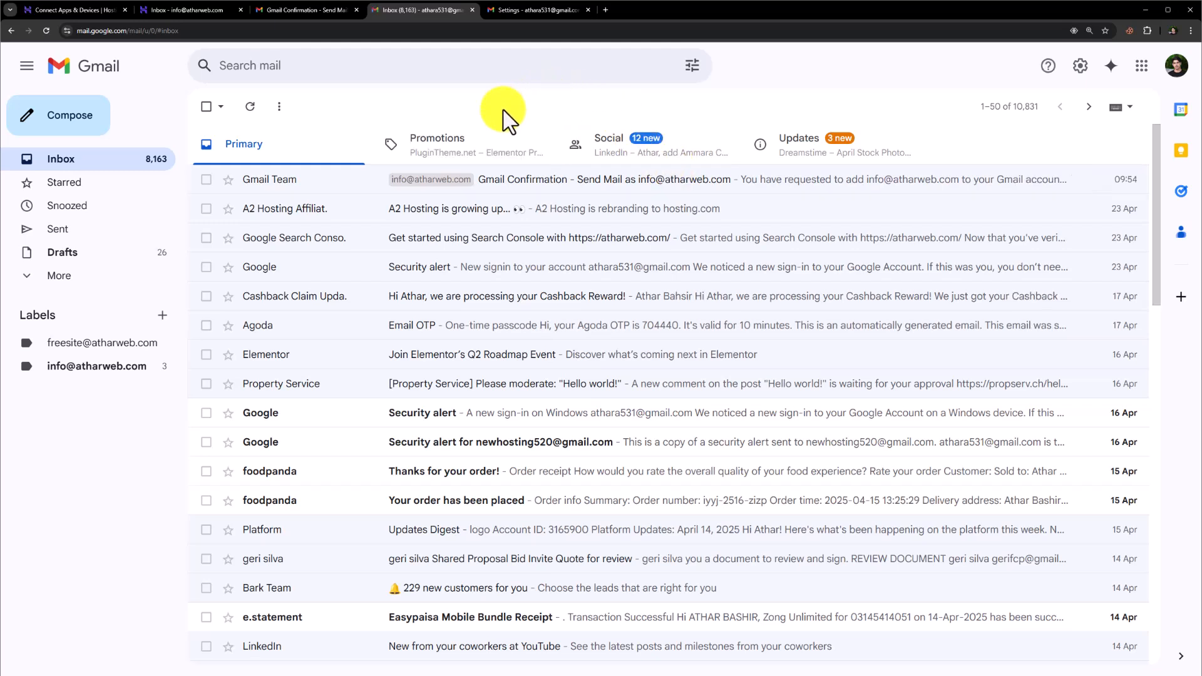
Step: Start a new message and choose the info mailbox as its sender
left_click(58, 120)
left_click(884, 273)
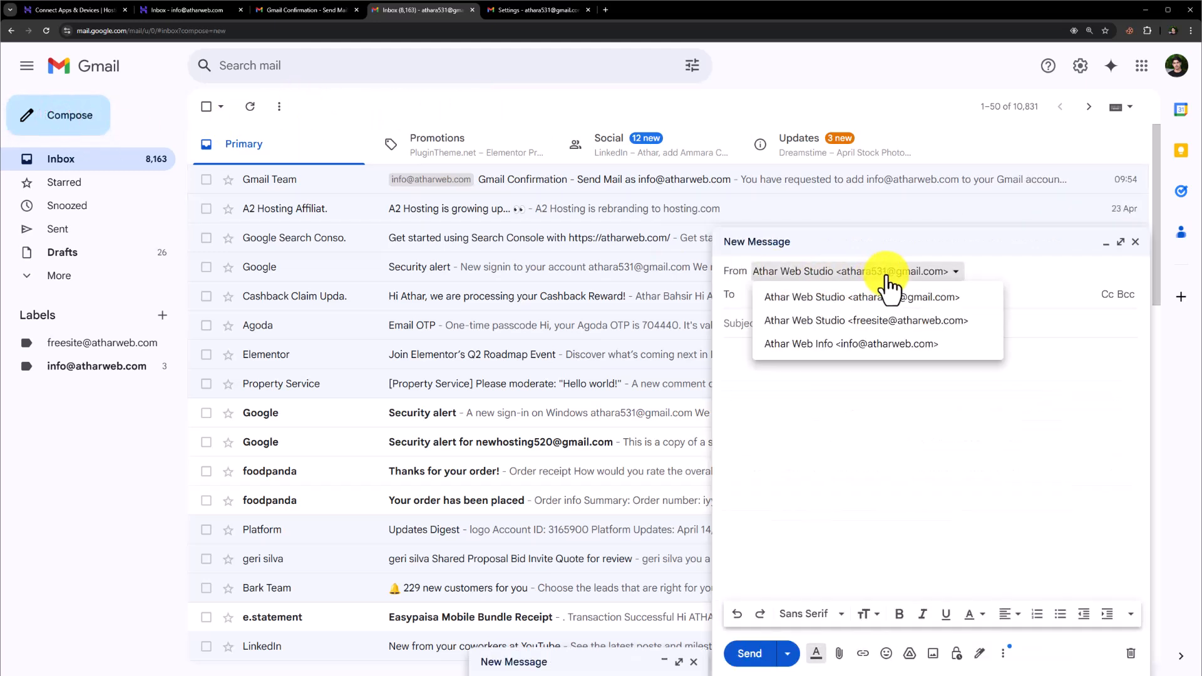
left_click(889, 353)
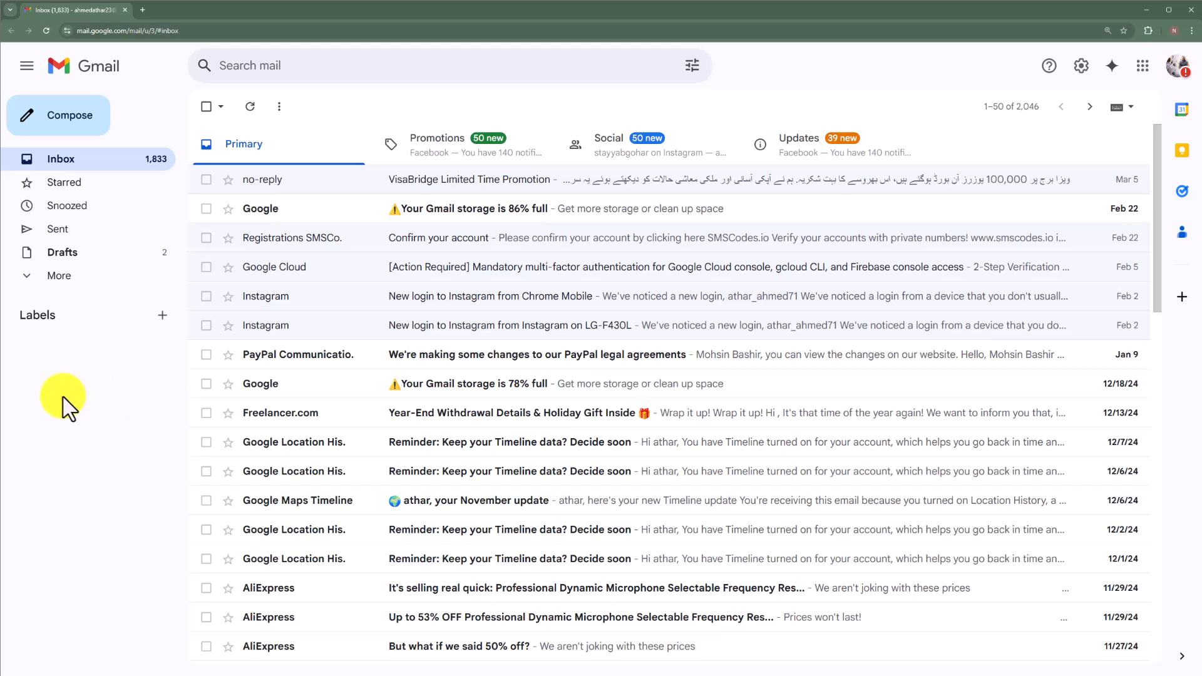
Step: From another Gmail account, send the info mailbox a message titled "Need A WordPress Website" with the body "Need A WordPress Website For My Businees."
left_click(79, 116)
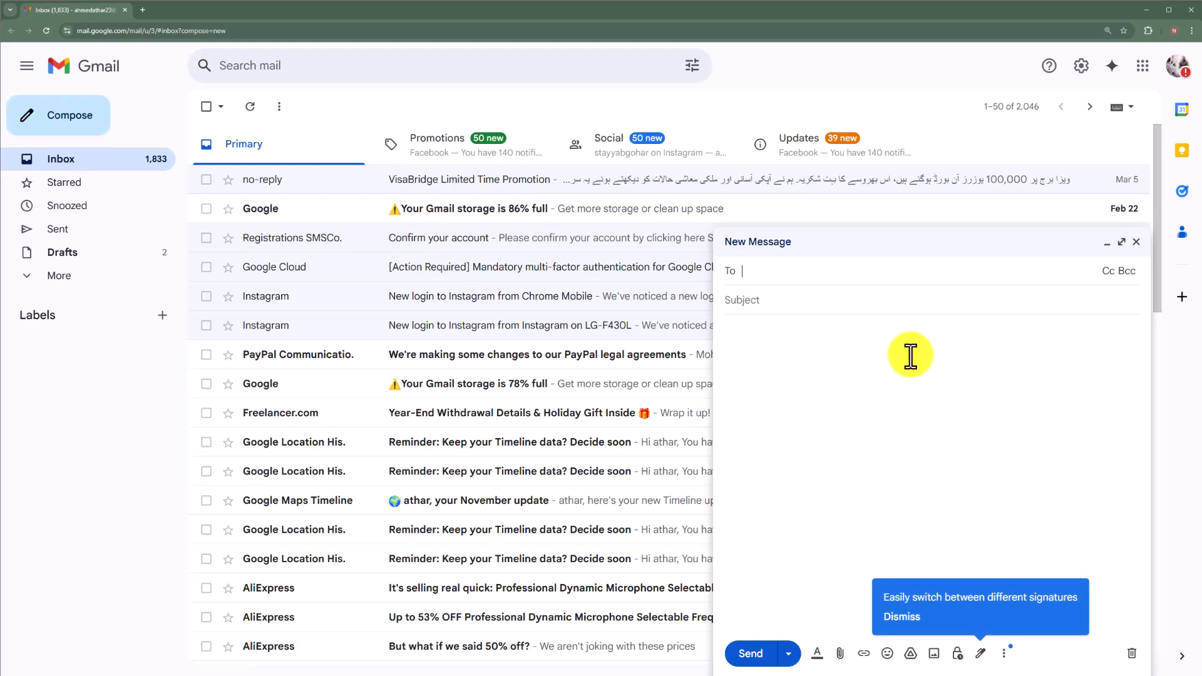
left_click(773, 272)
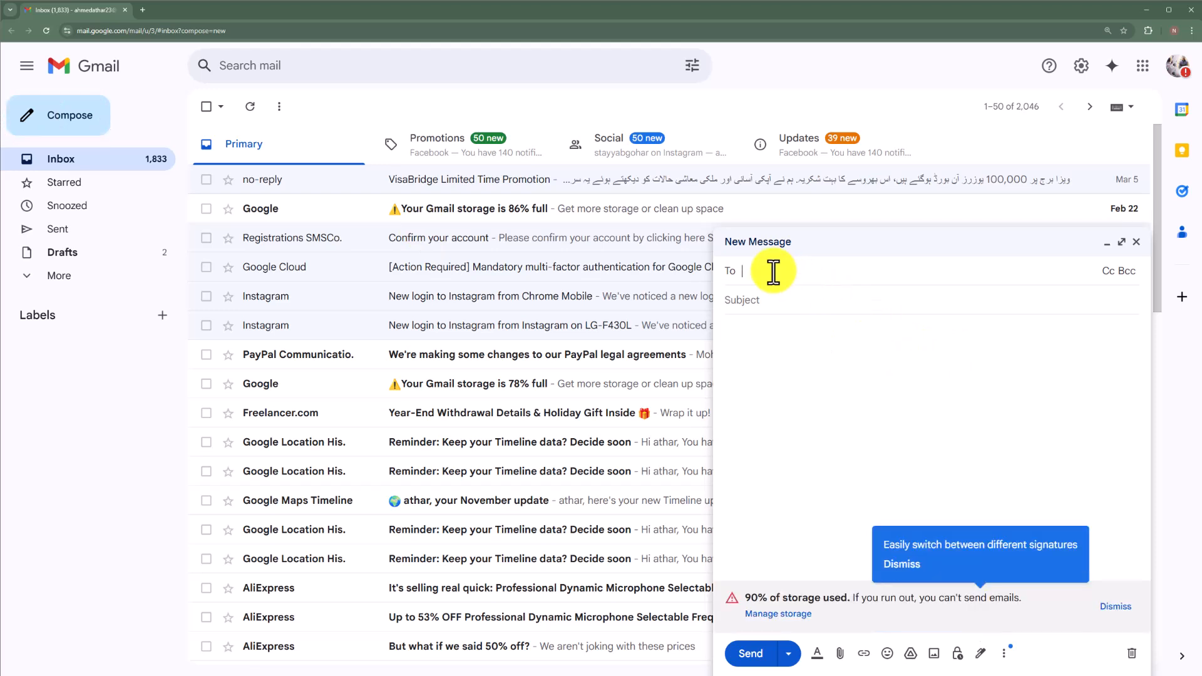
key("ctrl+v")
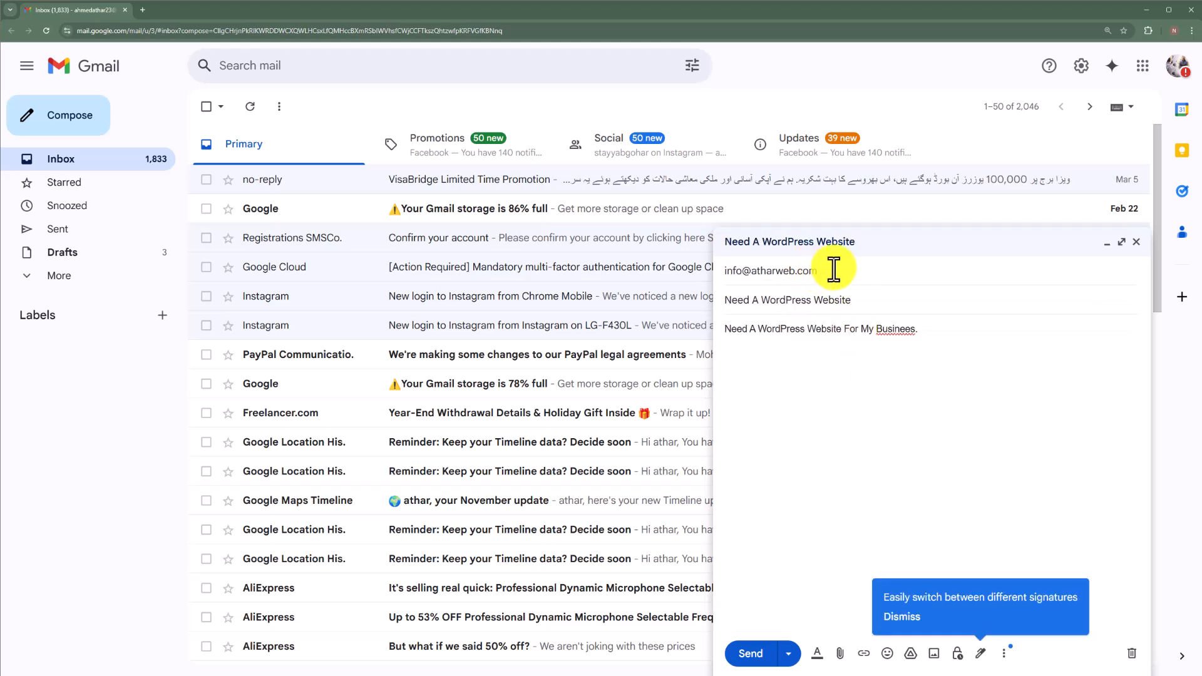
left_click(754, 655)
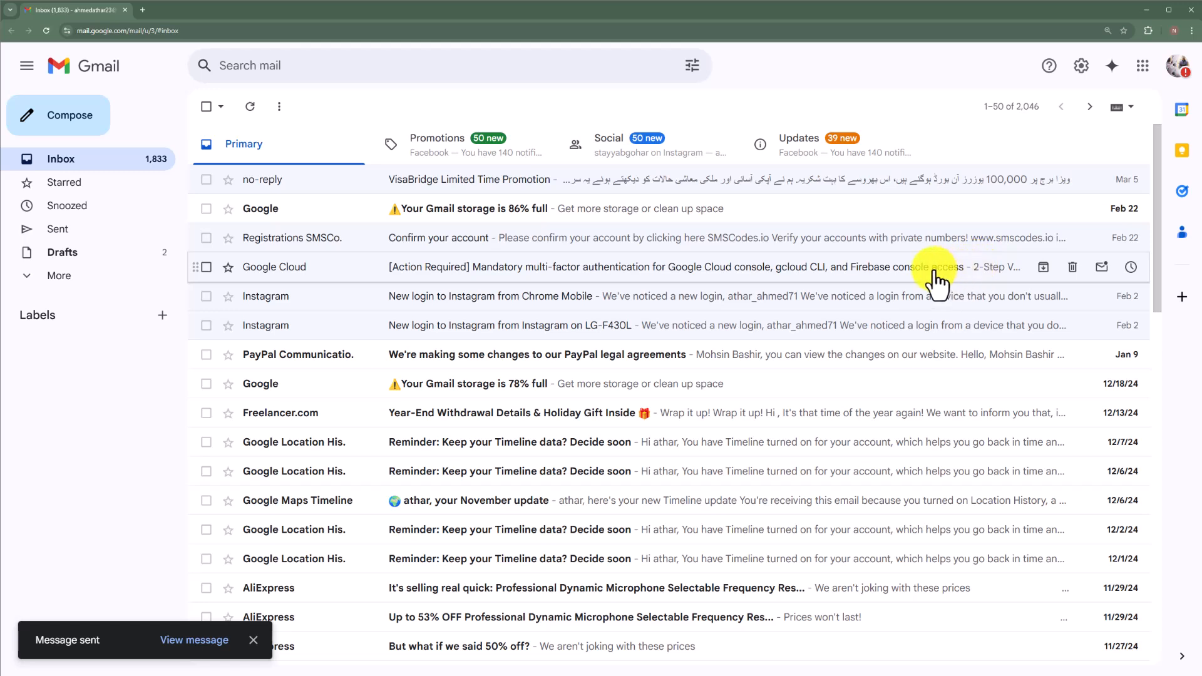
Step: Switch back to the connected Gmail account, close the unsent message, refresh the inbox, and open the "Need A WordPress Website" email
key("alt+Tab")
left_click(414, 13)
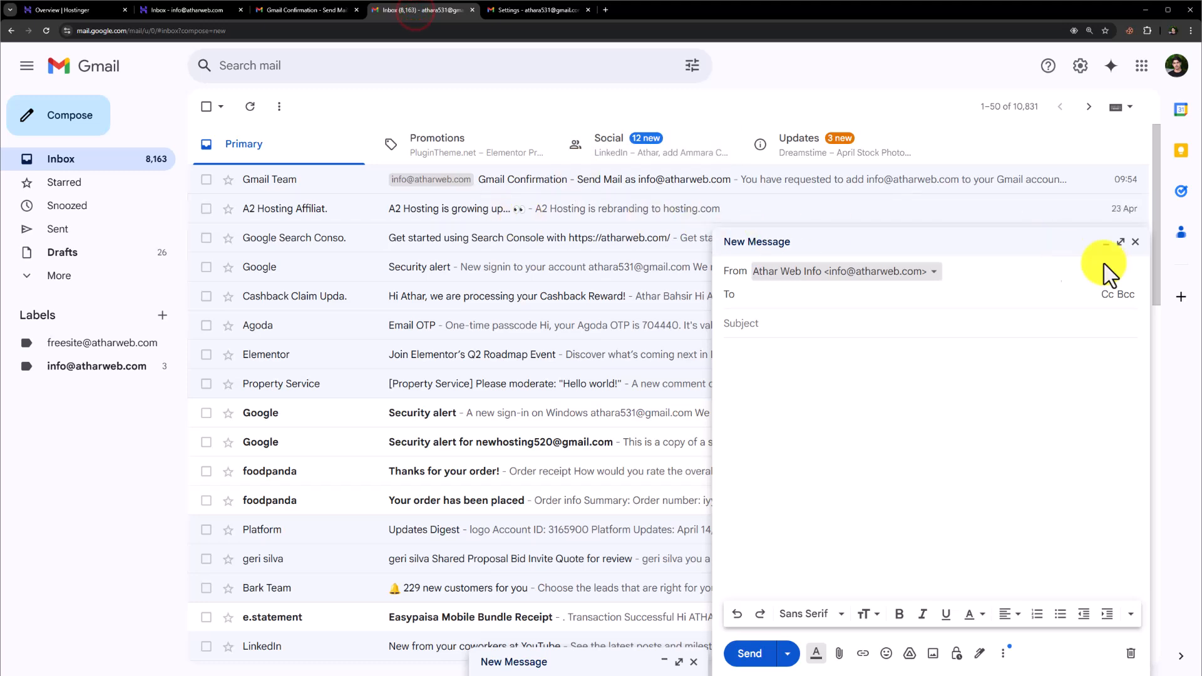
left_click(1135, 242)
left_click(46, 30)
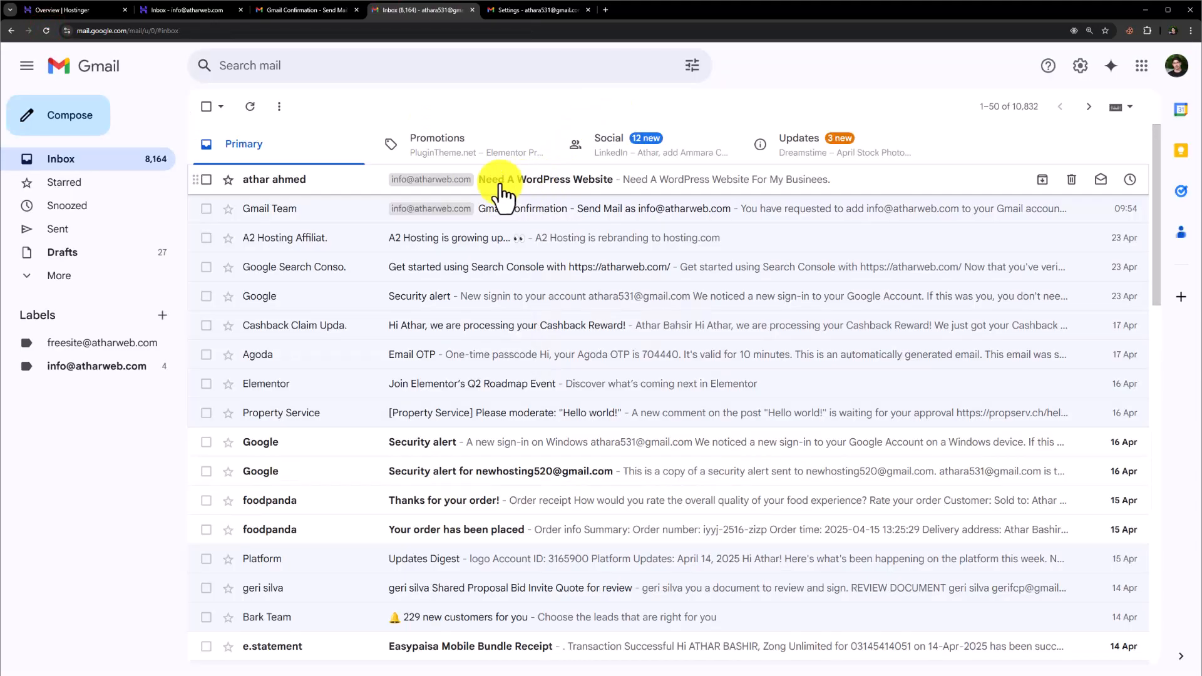
left_click(555, 183)
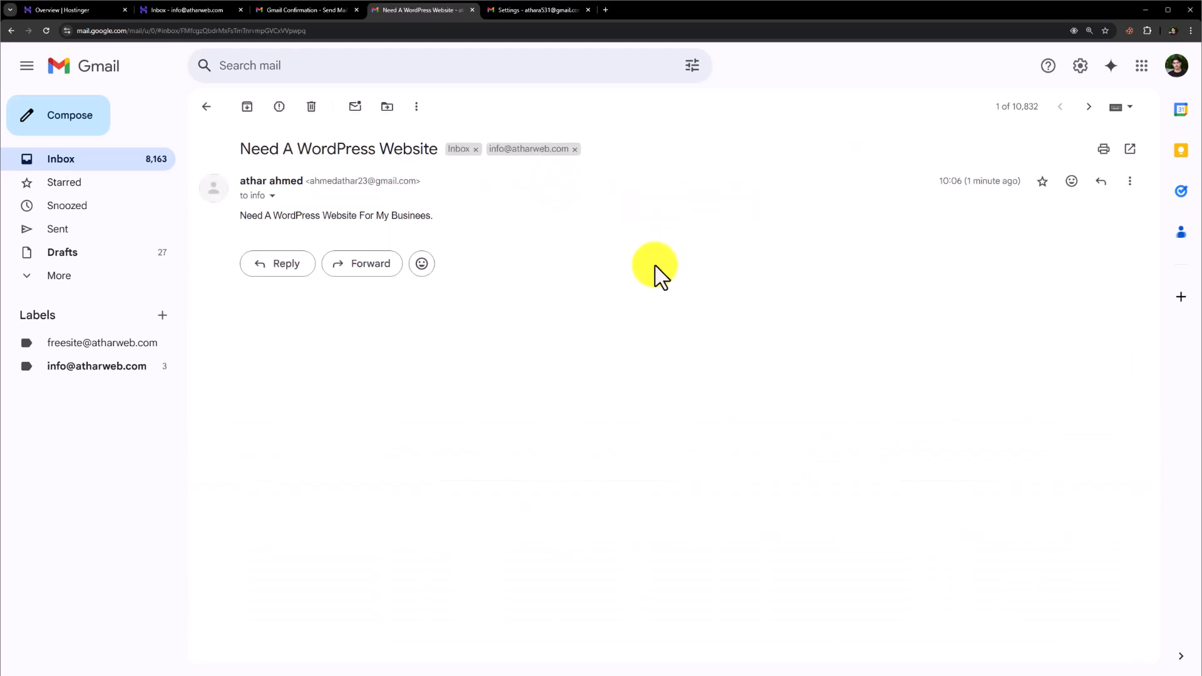